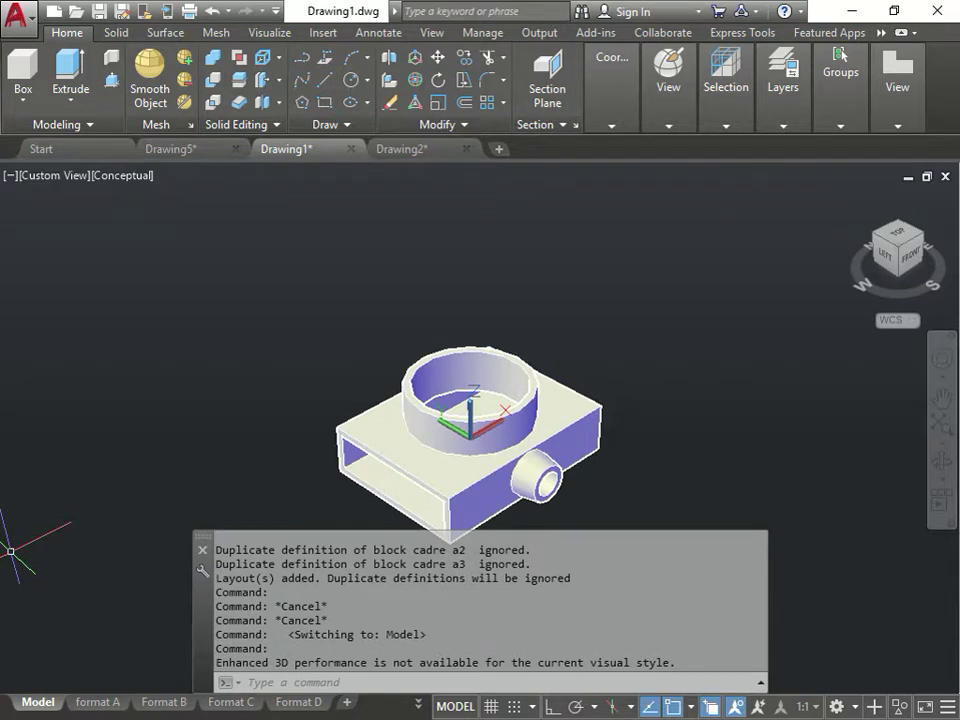
Expand the Home tab's Section panel to show its section tools.
click(558, 124)
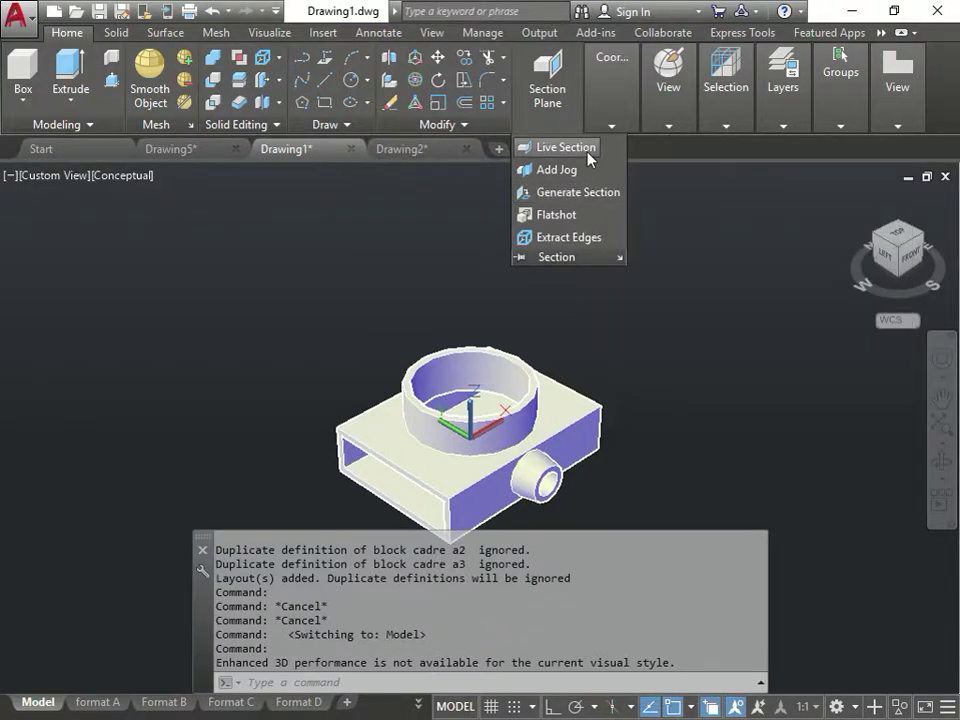
click(557, 78)
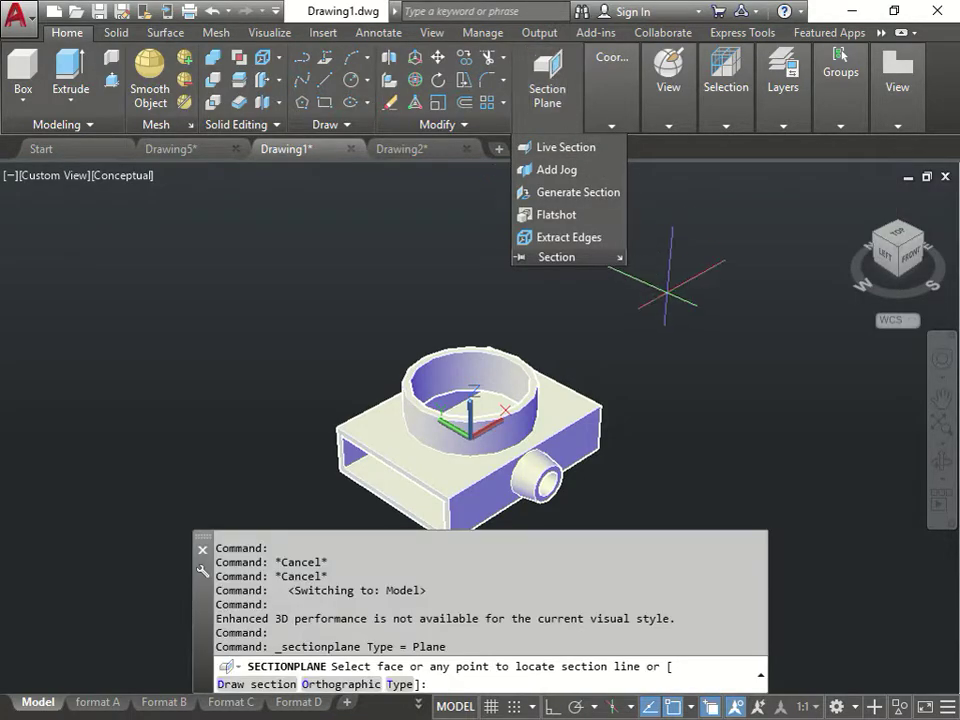
click(342, 685)
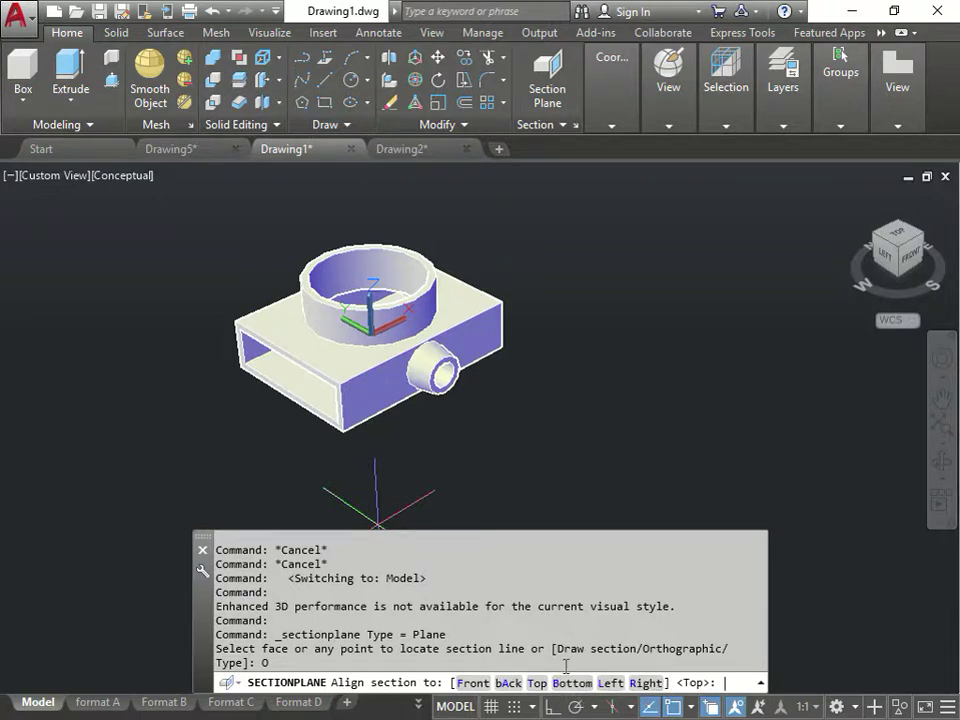
click(646, 683)
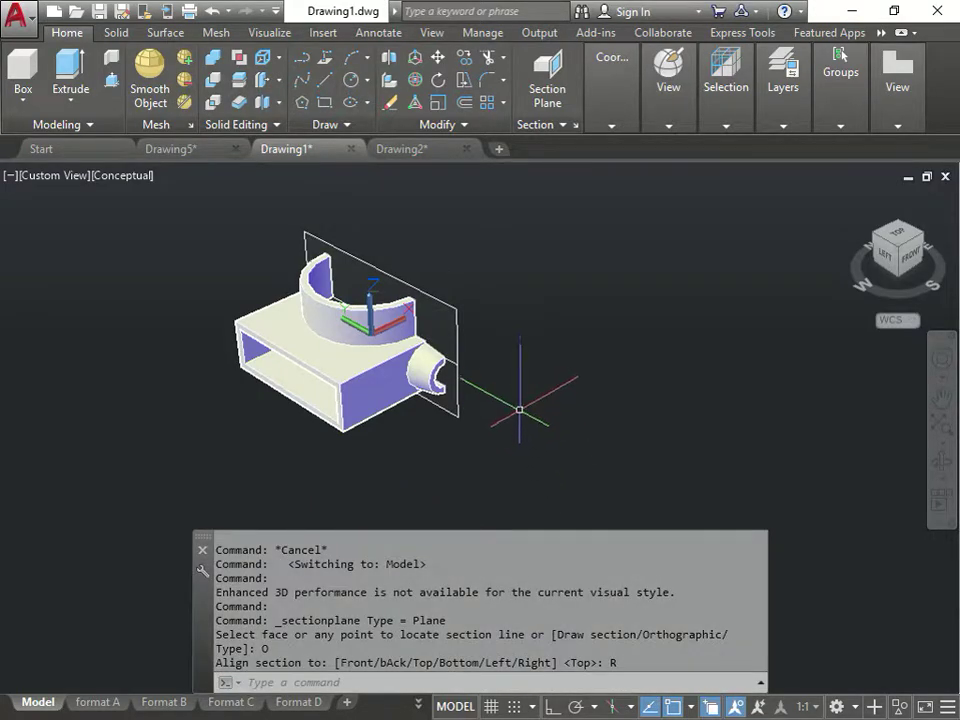
shift+middle_drag(527, 409, 356, 403)
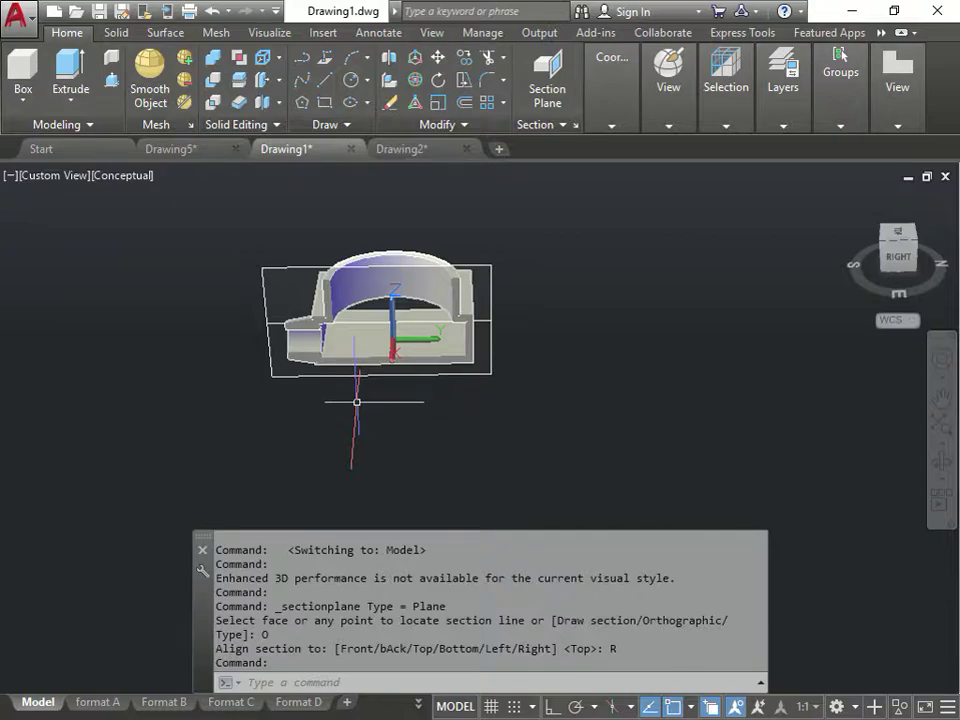
key(Escape)
key(Escape)
click(491, 265)
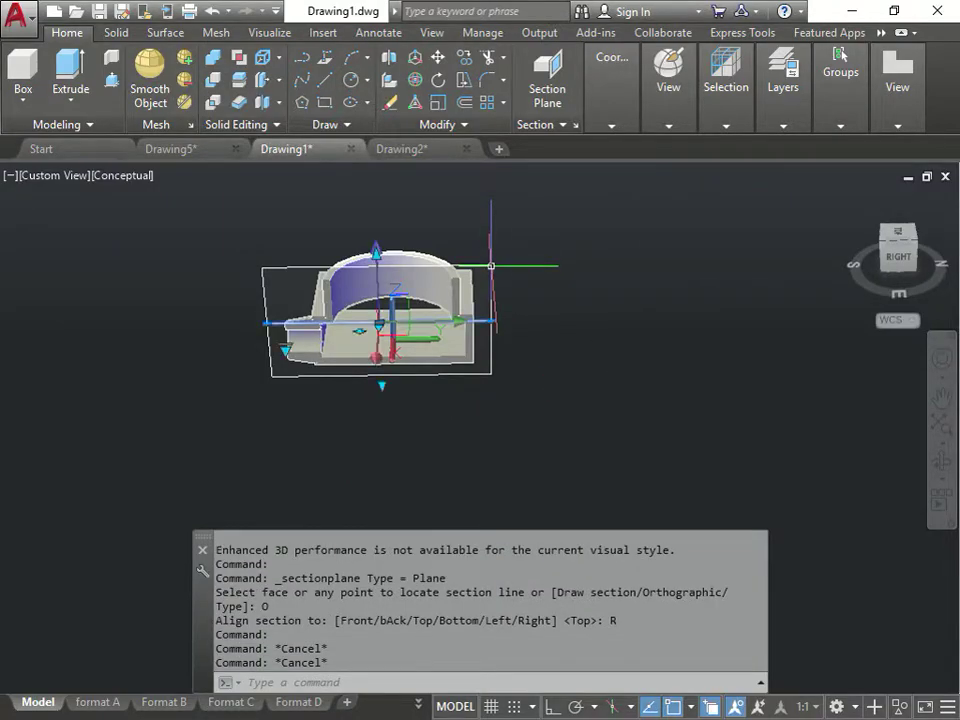
key(Delete)
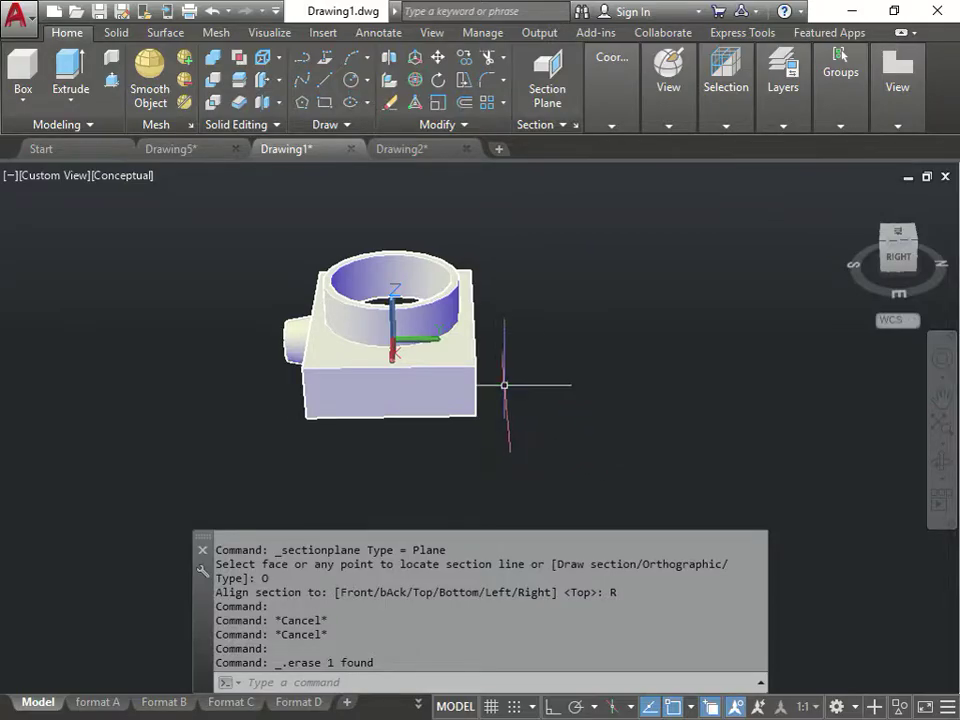
shift+middle_drag(504, 384, 600, 386)
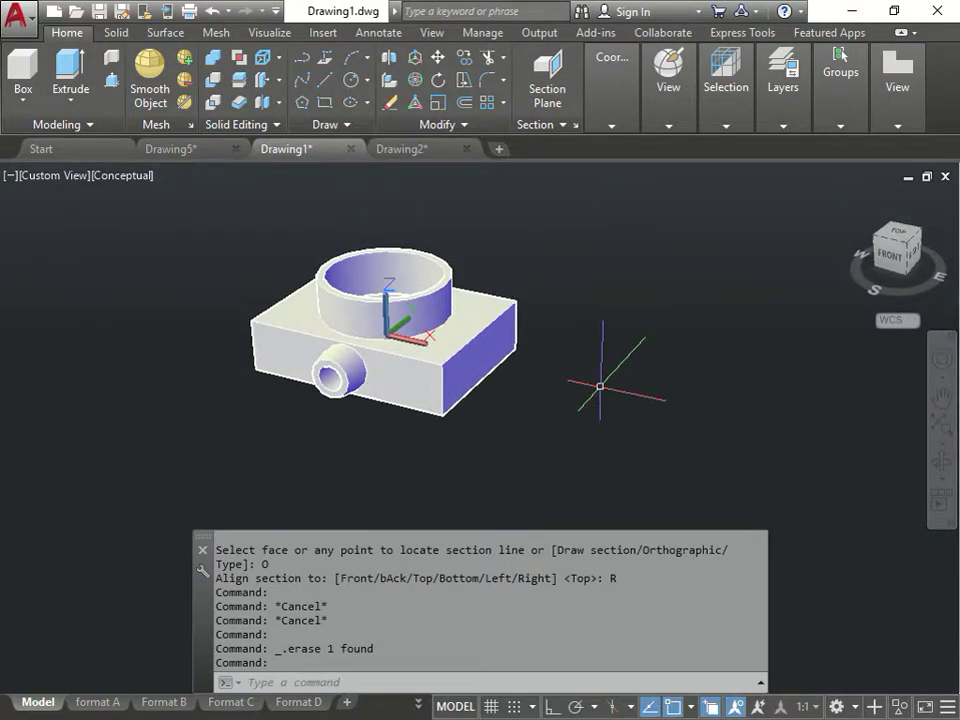
key(Escape)
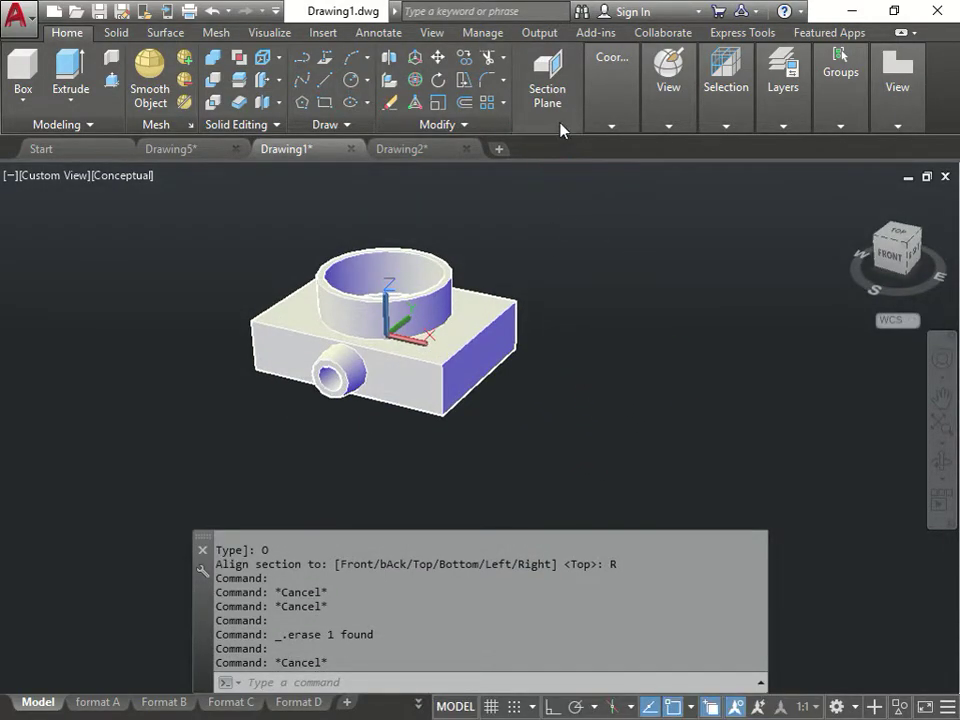
click(560, 128)
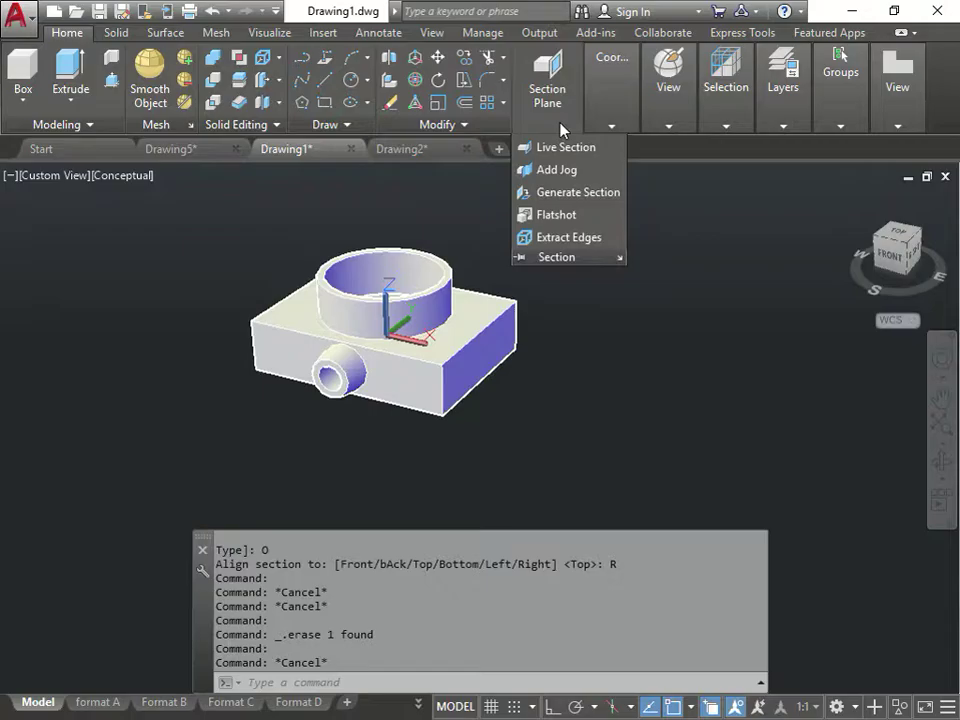
click(578, 200)
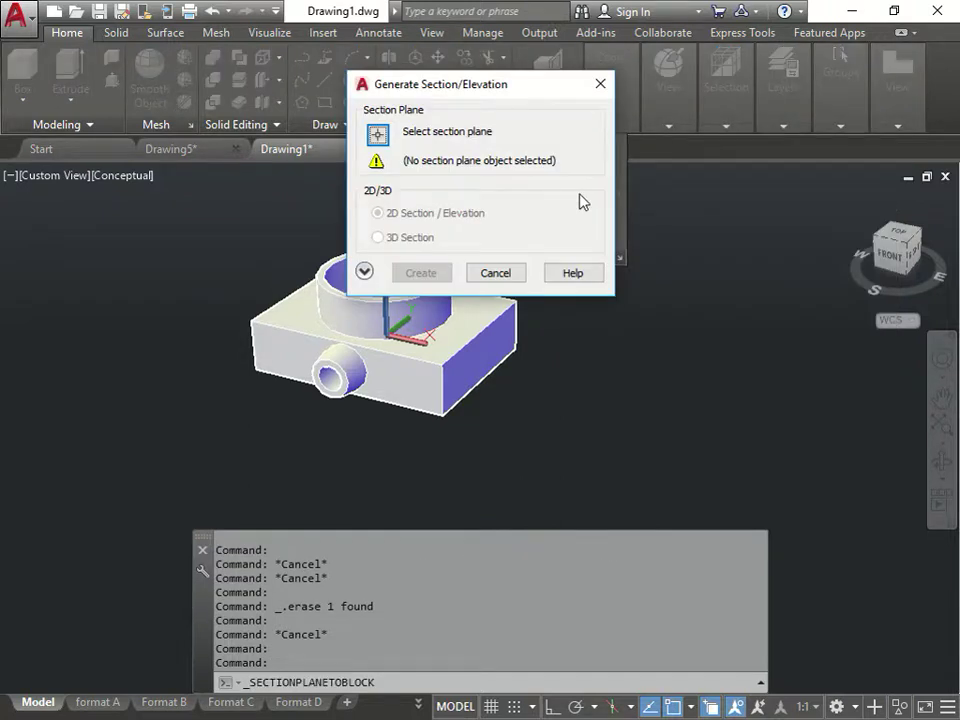
click(377, 134)
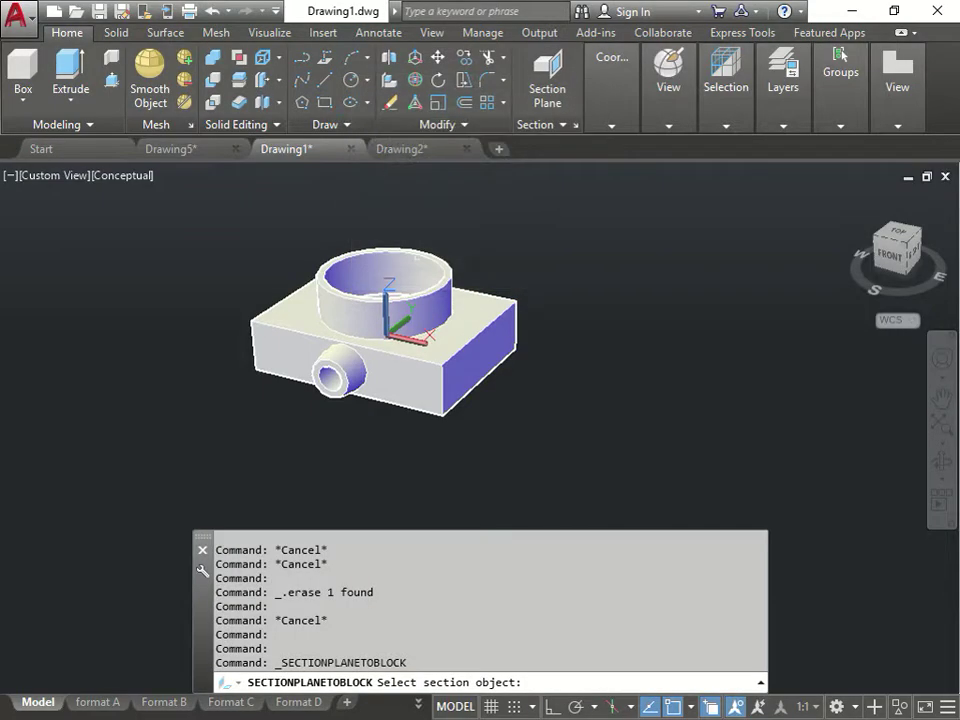
mouse_move(456, 343)
shift+middle_down()
mouse_move(454, 377)
mouse_move(470, 360)
shift+middle_up()
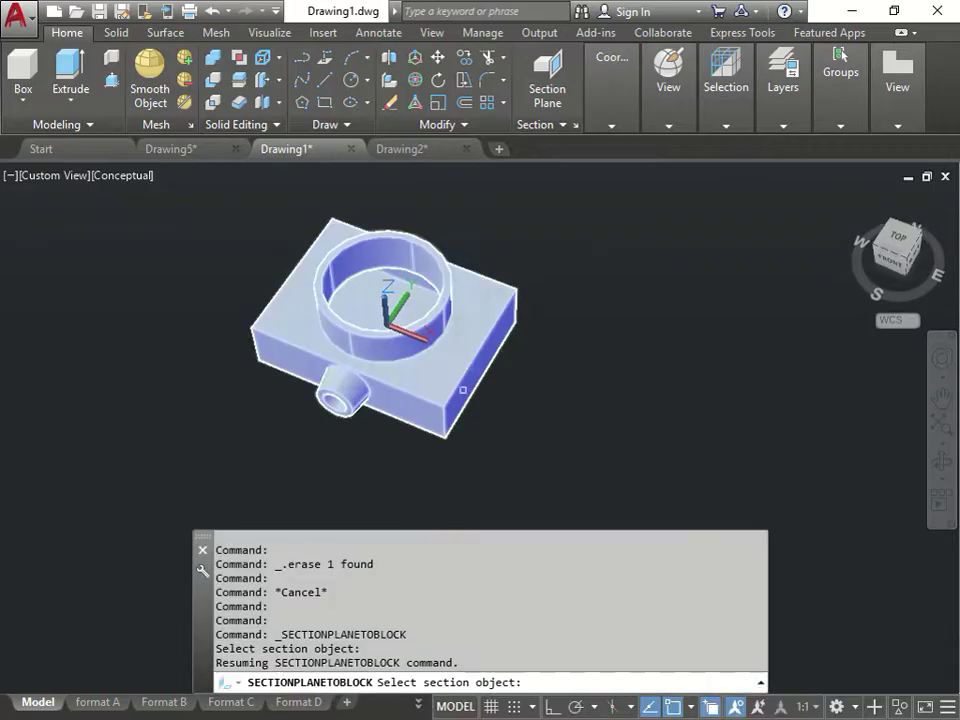
click(495, 345)
click(600, 310)
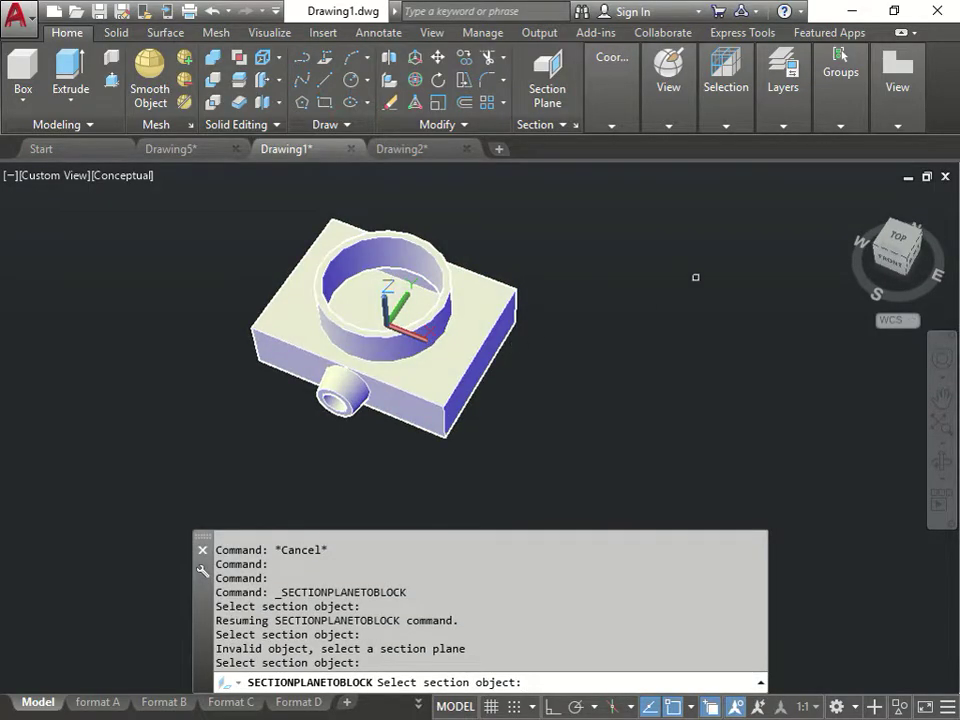
key(Escape)
key(Escape)
click(606, 118)
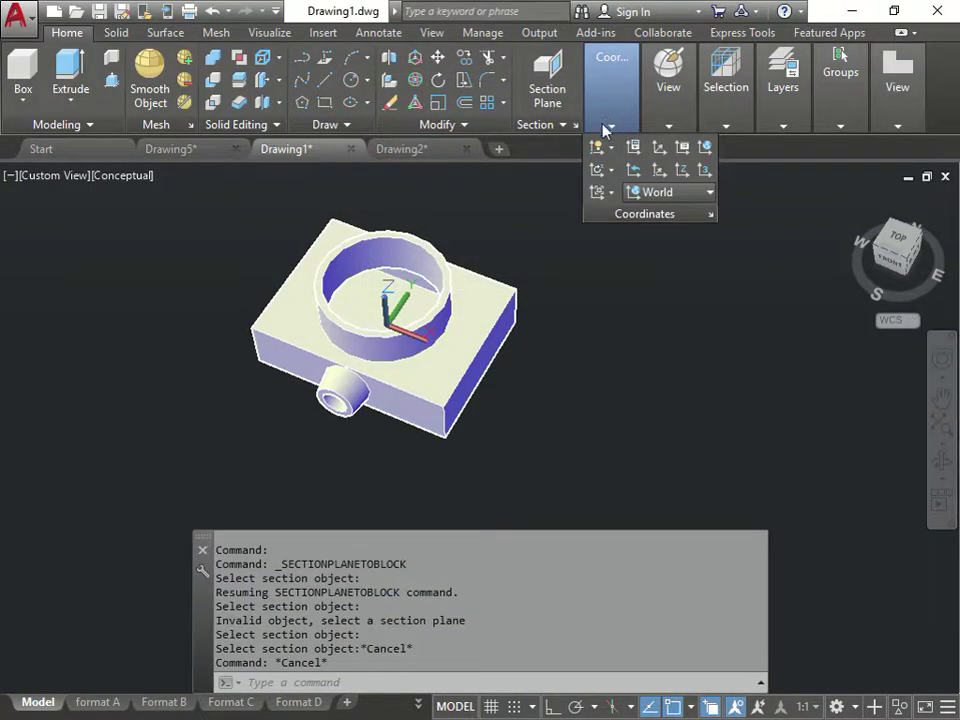
click(564, 125)
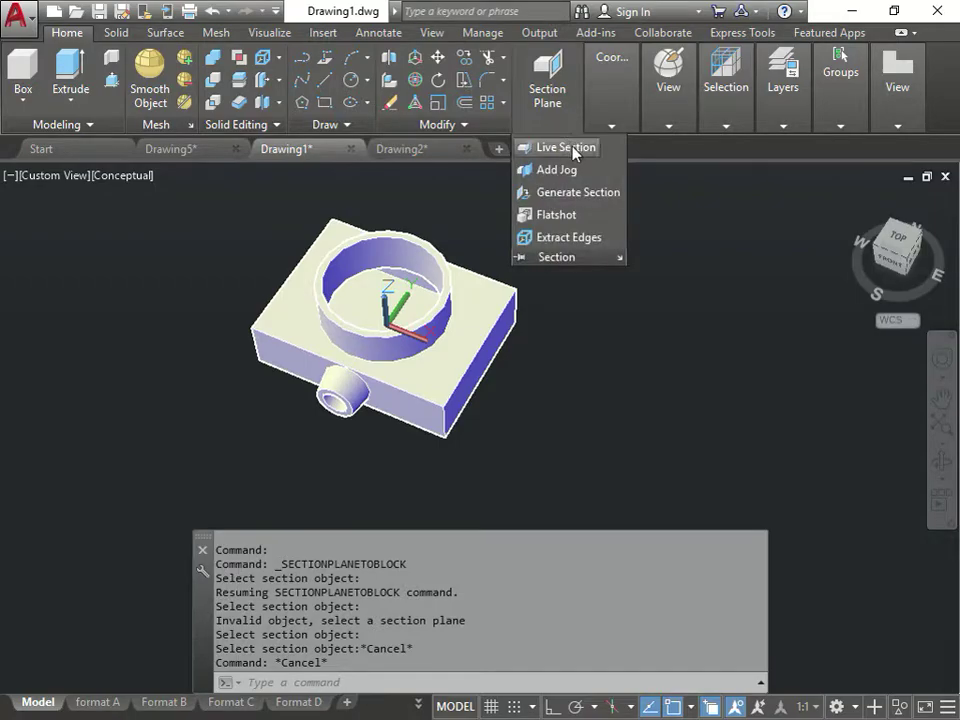
Draw a section plane between two opposite edge midpoints, viewing the part's back half.
key(Escape)
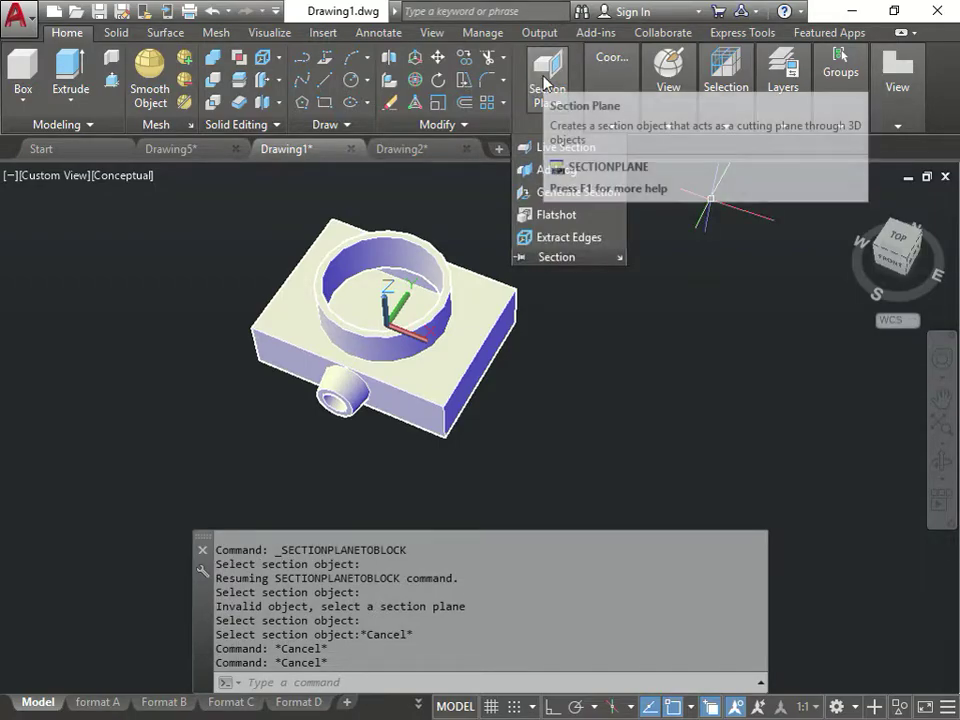
click(545, 83)
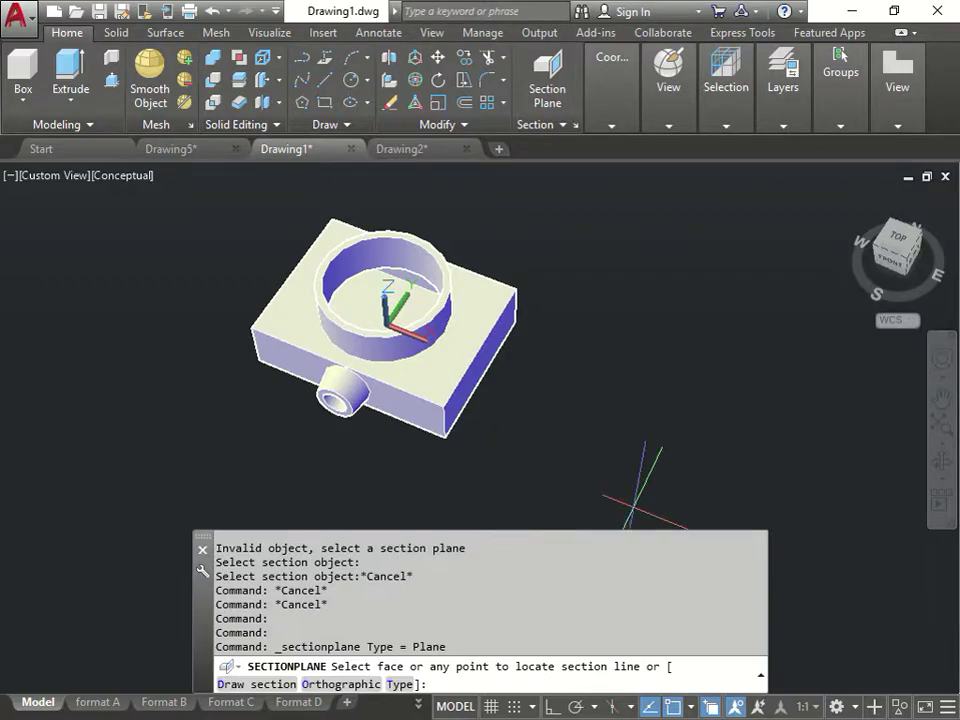
middle_drag(308, 453, 230, 495)
click(283, 686)
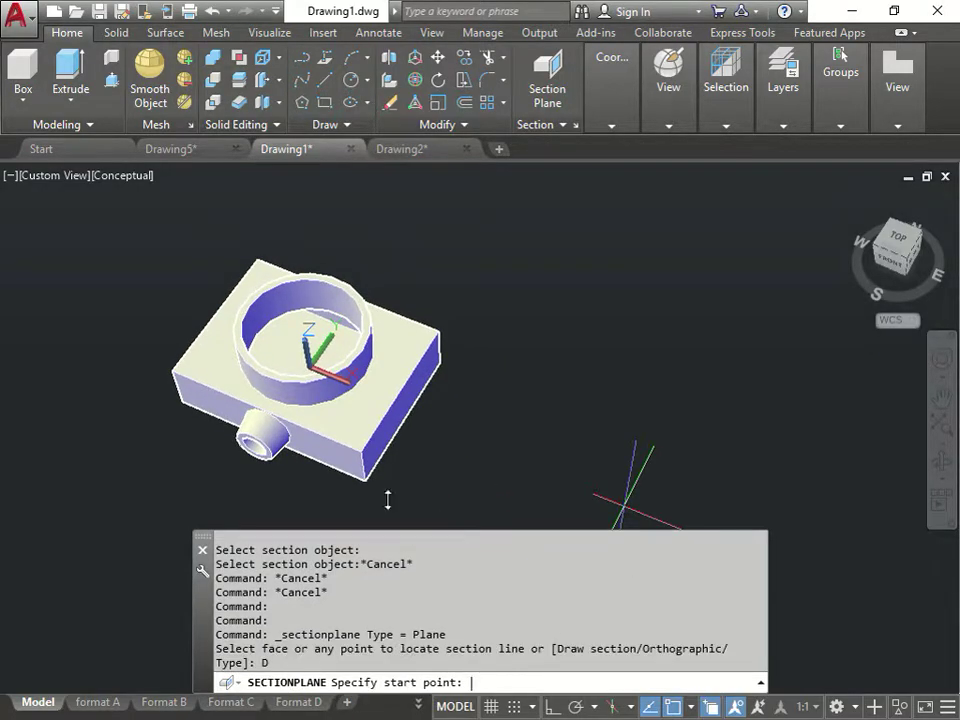
click(216, 313)
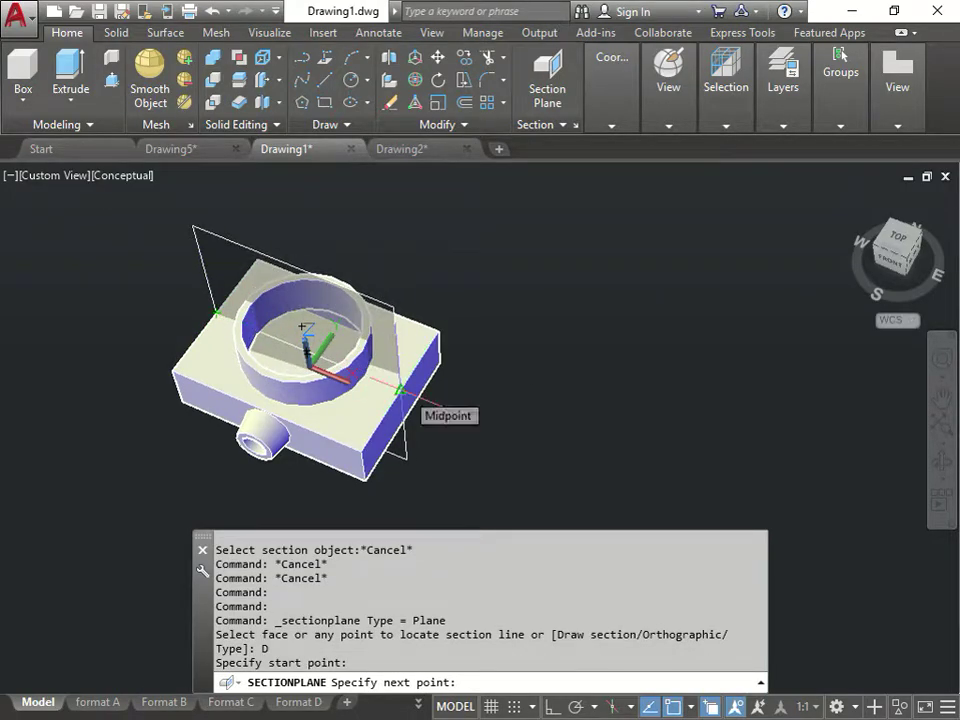
click(400, 390)
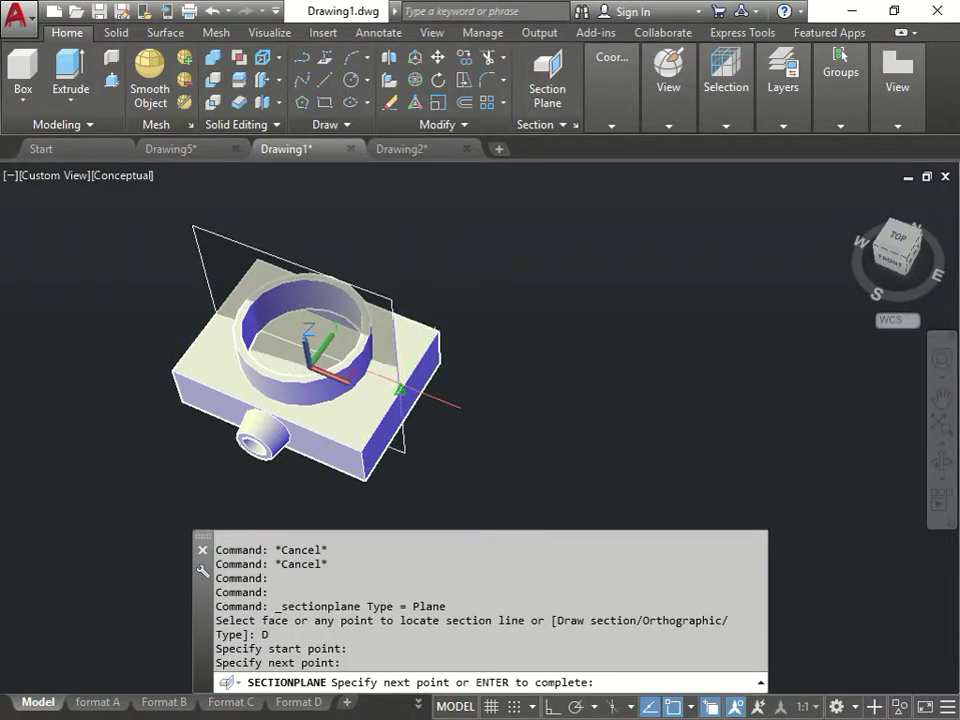
click(400, 390)
key(Return)
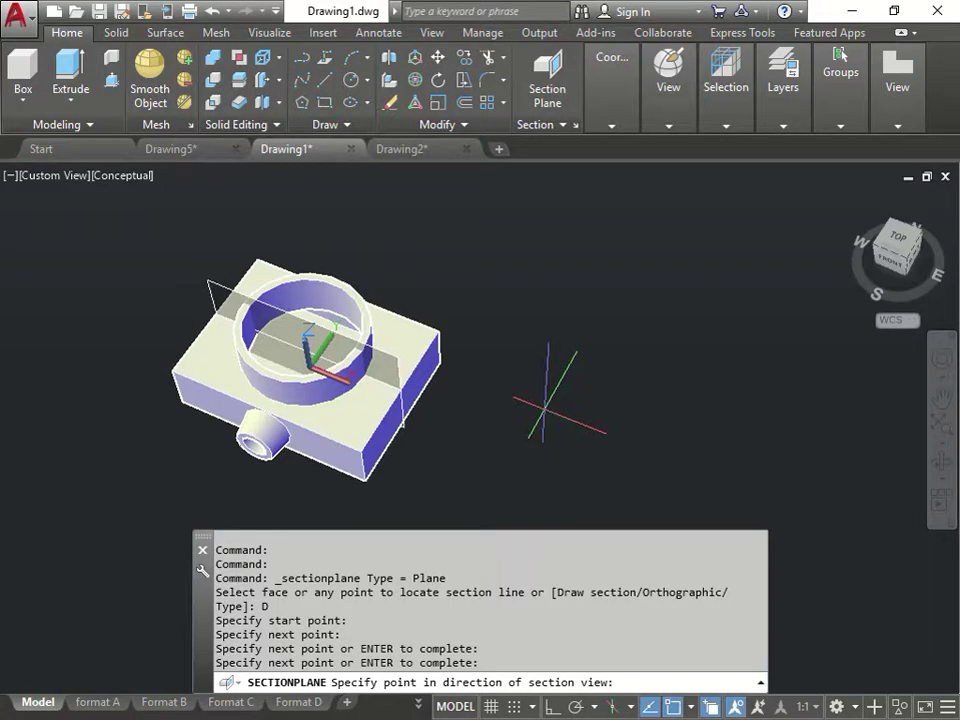
click(580, 401)
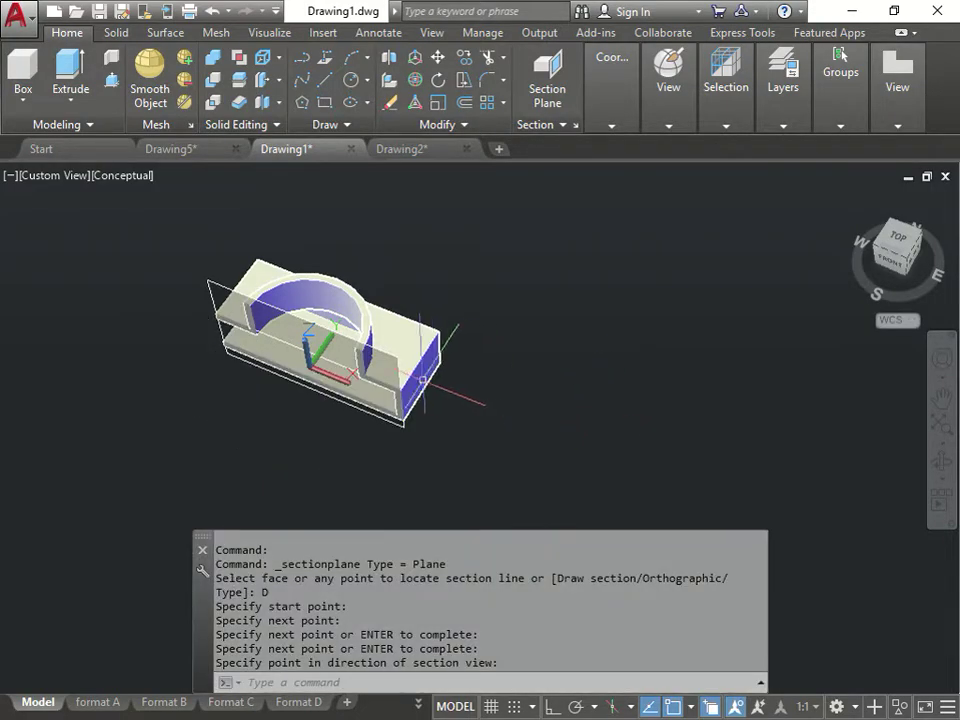
key(Escape)
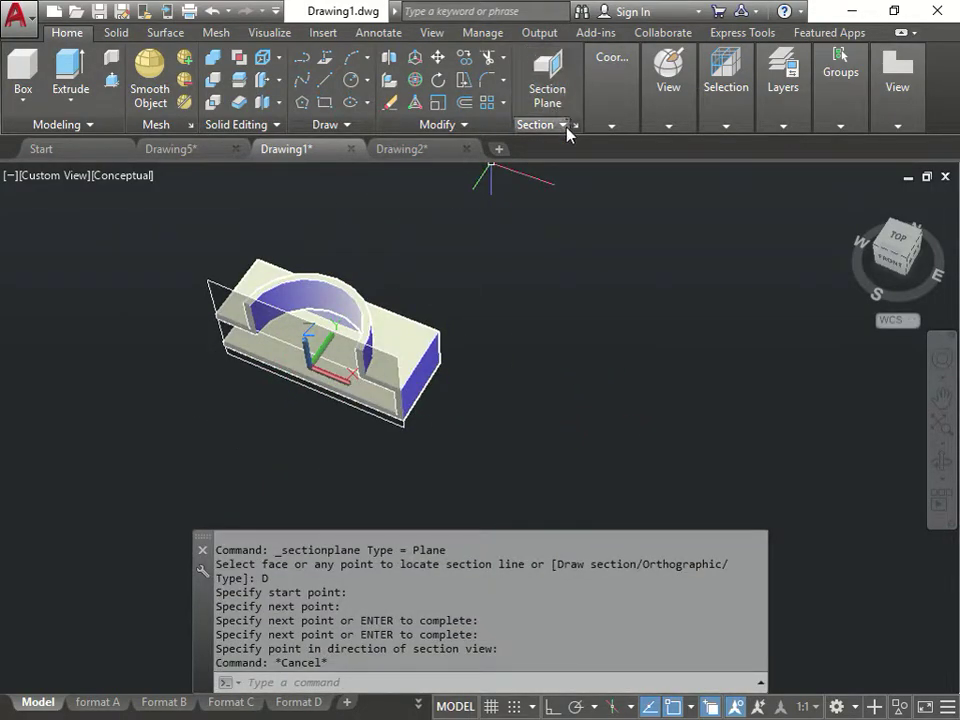
Generate a 2D section block from the new section plane with Section/Elevation.
click(567, 127)
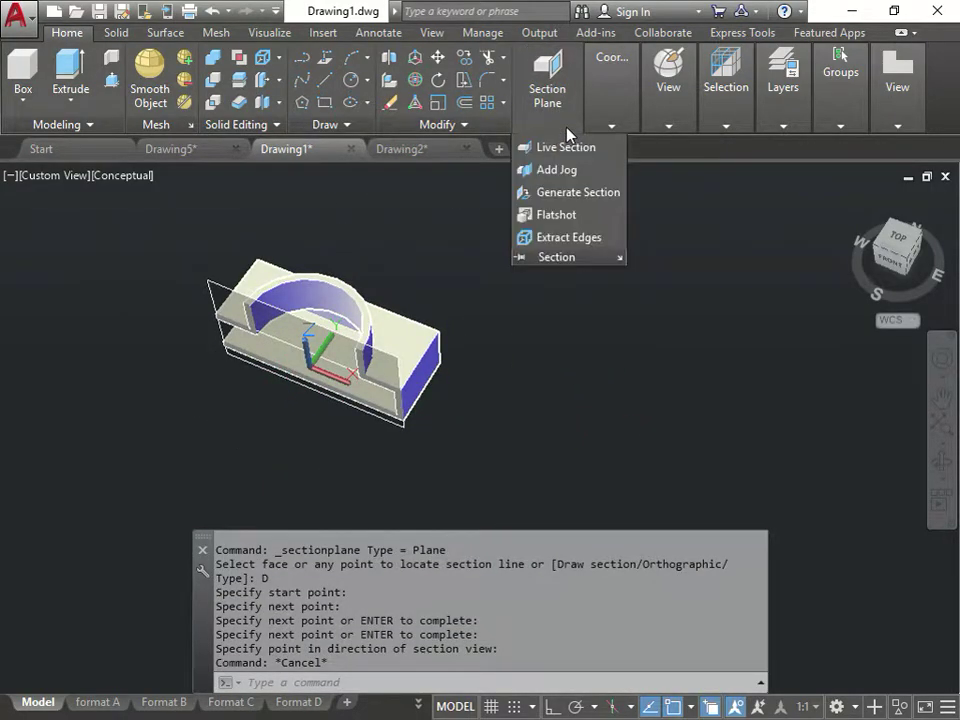
click(577, 194)
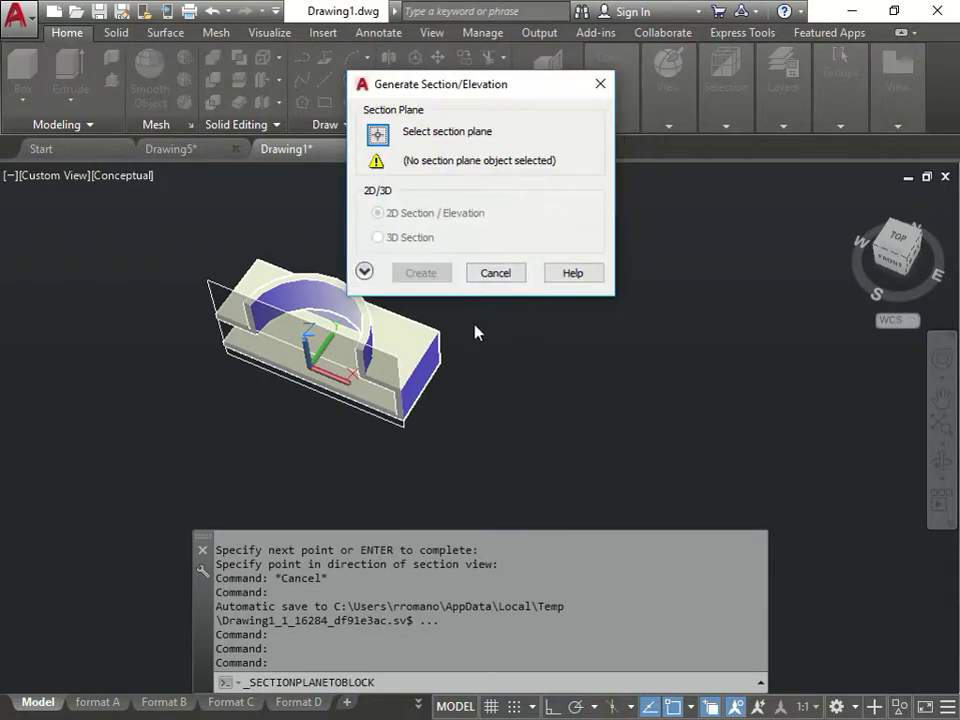
click(378, 134)
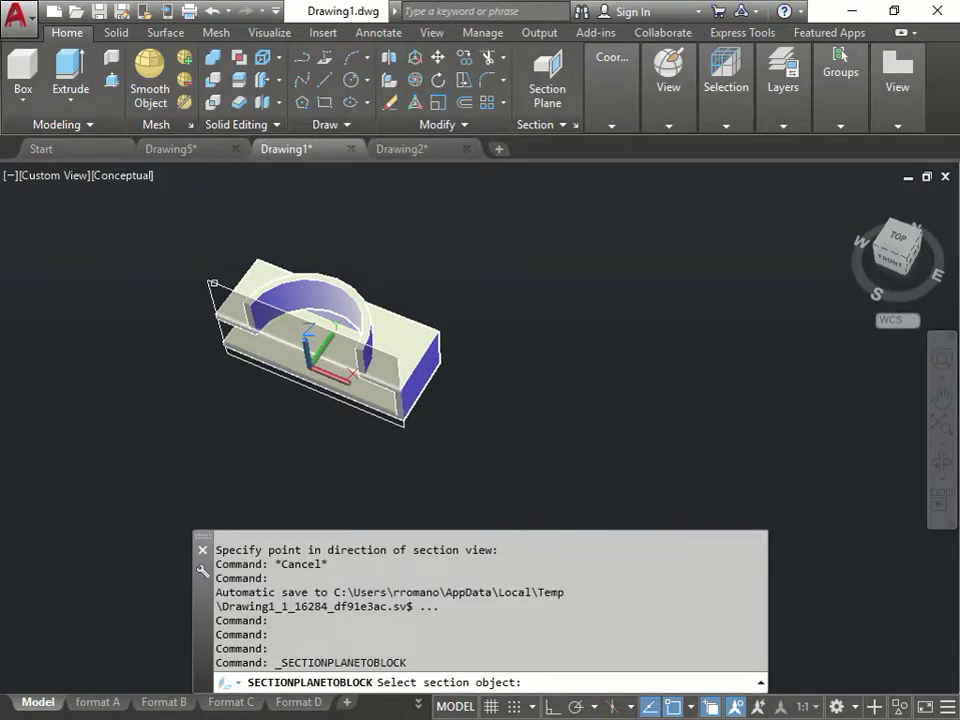
click(213, 283)
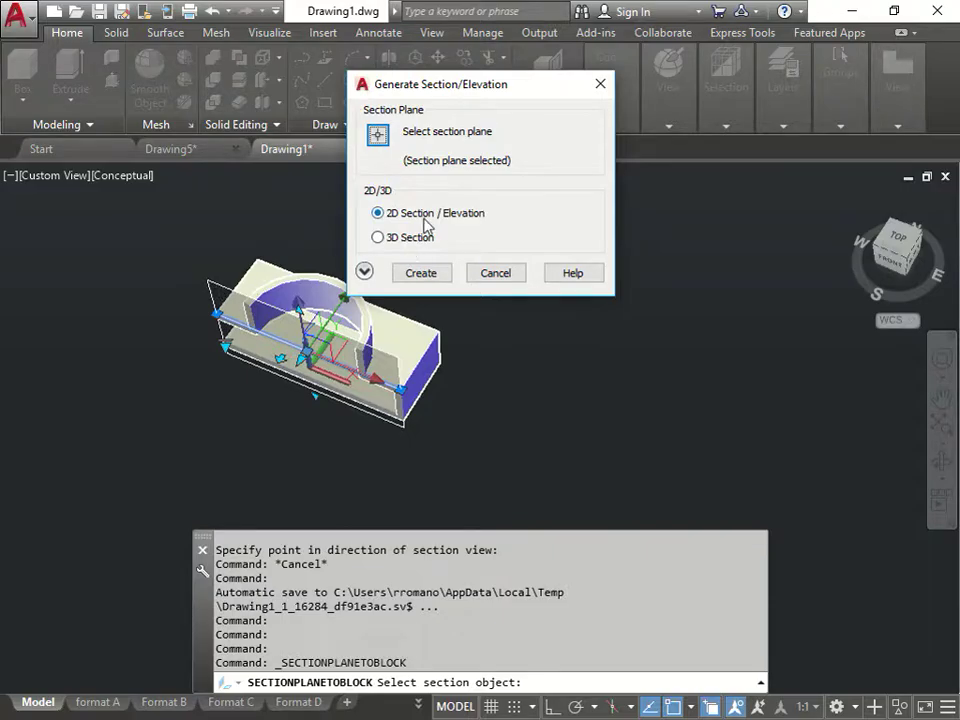
click(422, 273)
Place the section block beside the model at default scale and rotation.
click(646, 247)
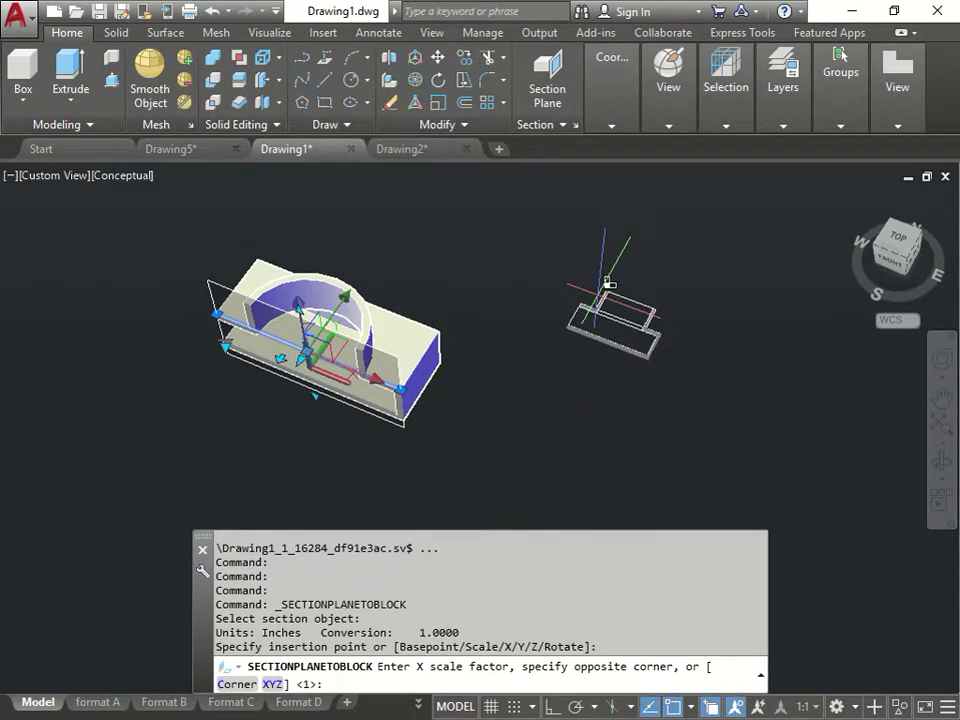
key(Return)
key(Return)
key(Return)
key(Escape)
key(Escape)
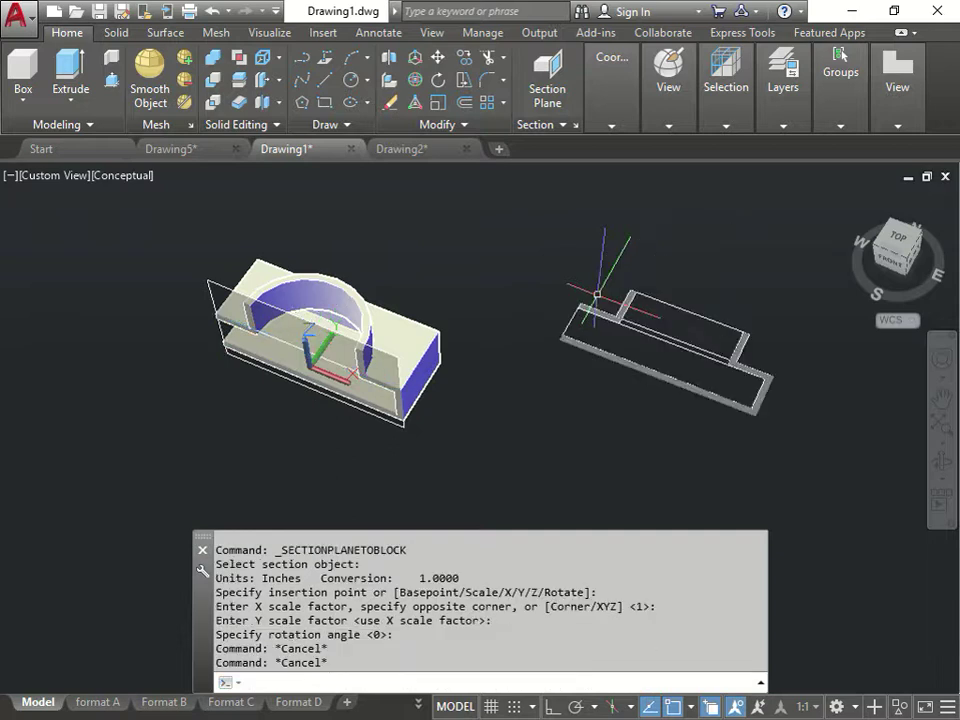
key(Return)
key(Escape)
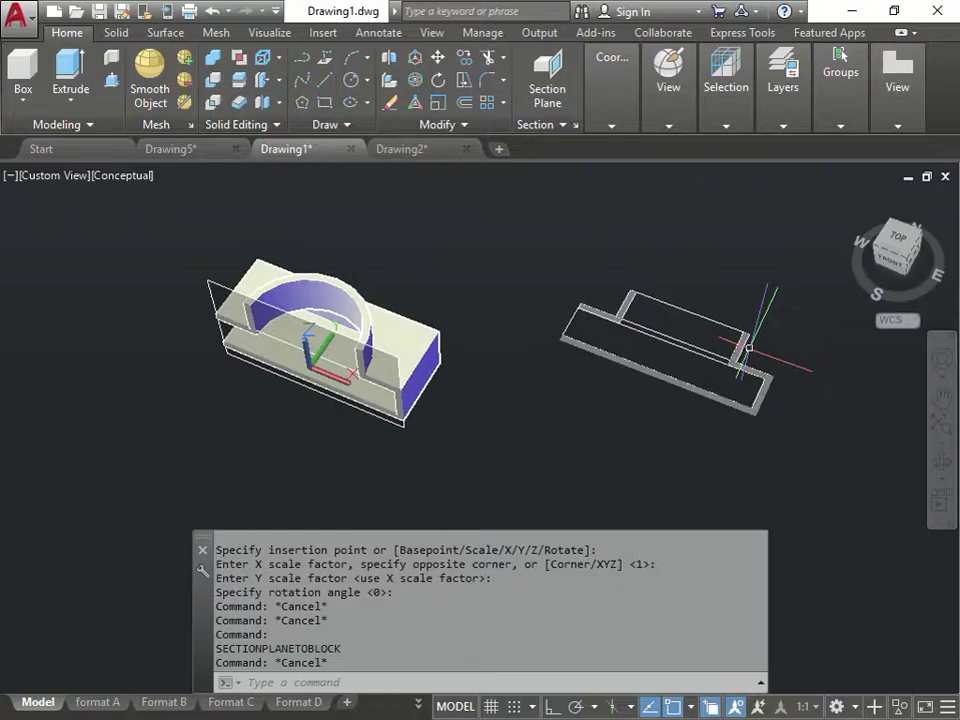
key(Escape)
key(Escape)
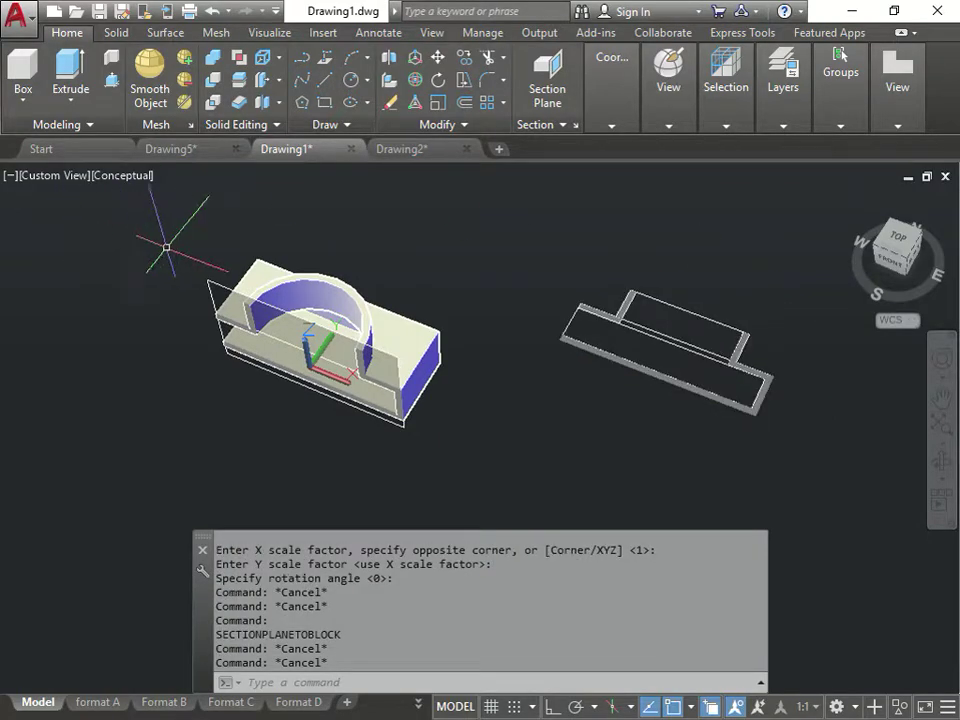
Delete the old section plane so the solid appears uncut.
click(212, 281)
key(Delete)
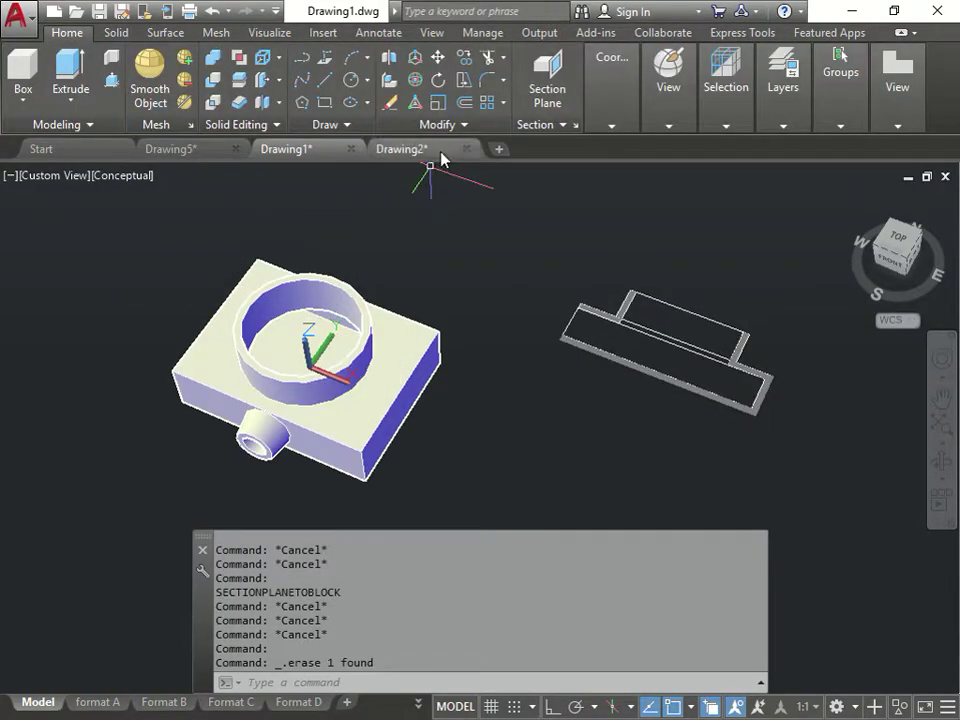
click(590, 105)
Draw a new section plane lengthwise from the side boss past the part and pick its view side.
click(557, 91)
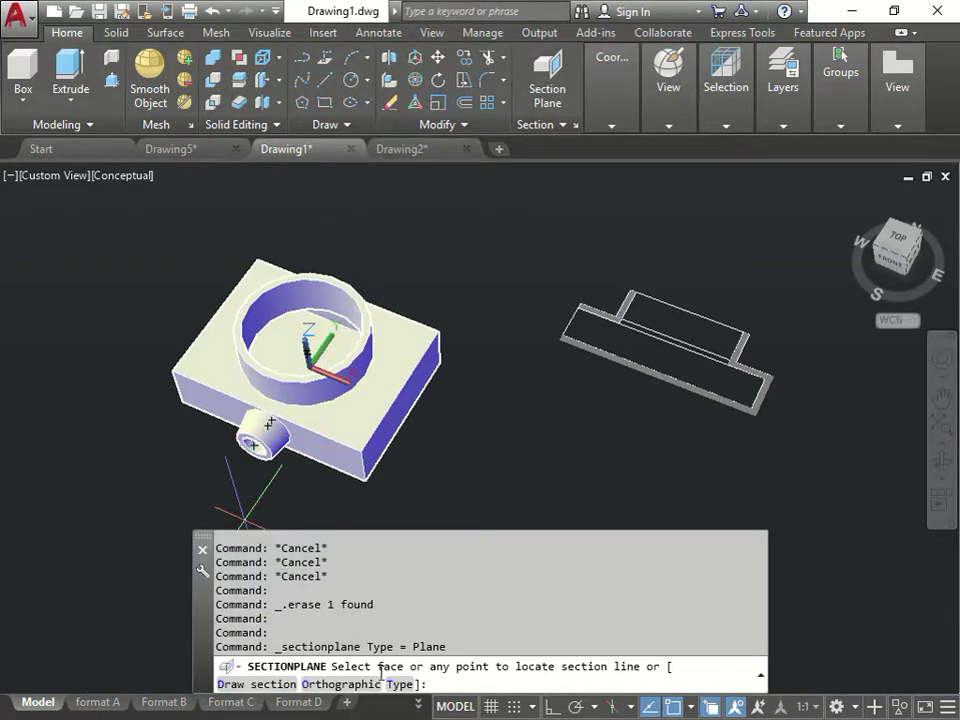
click(246, 685)
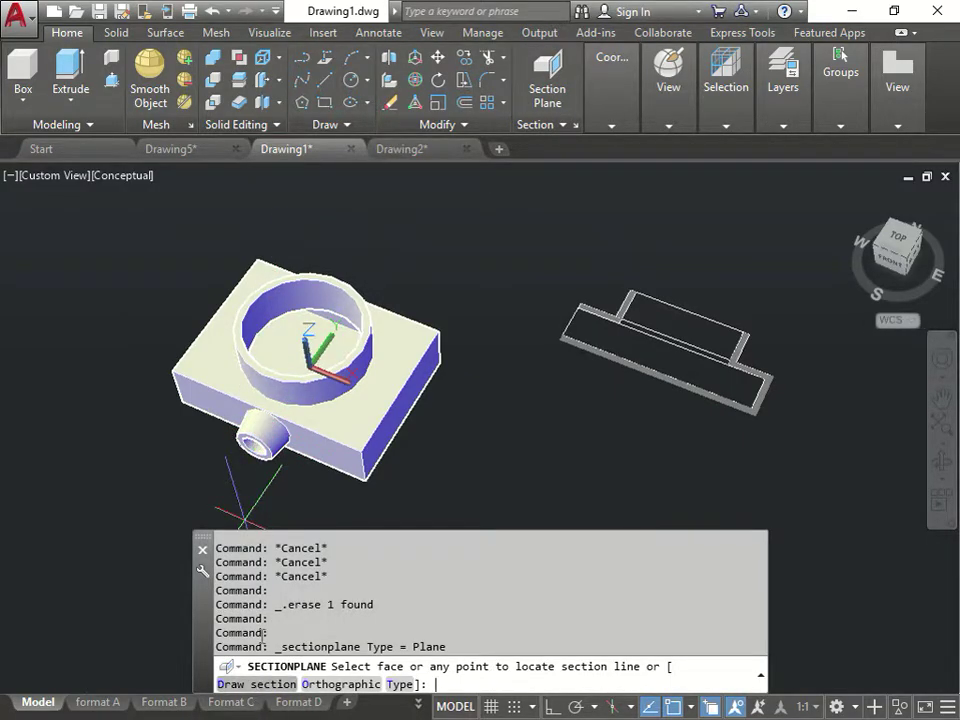
click(255, 445)
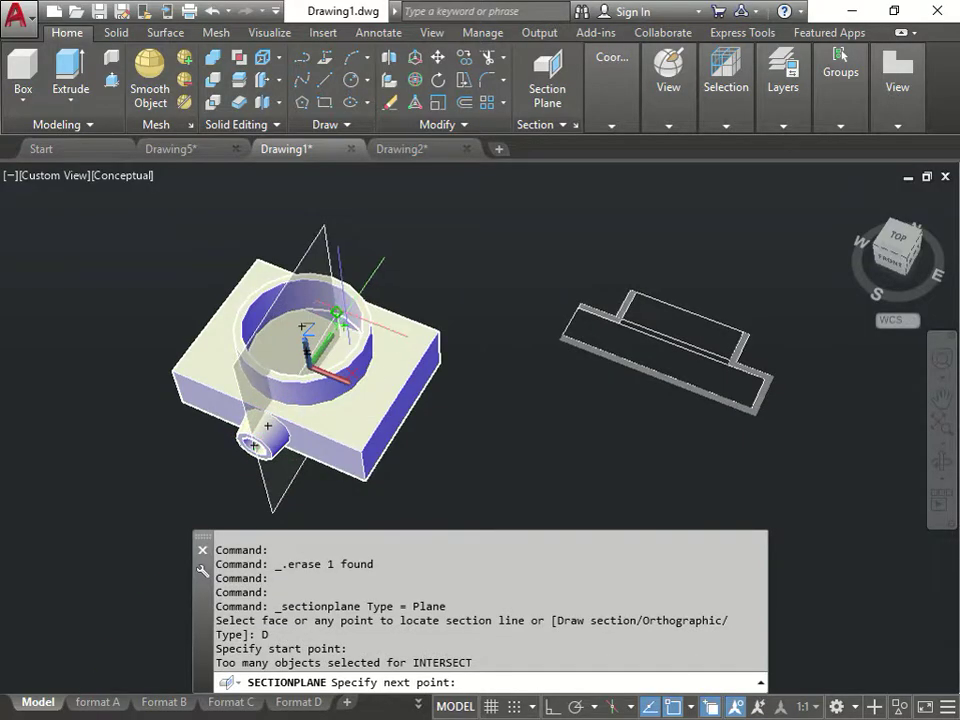
shift+middle_drag(323, 320, 343, 310)
click(350, 335)
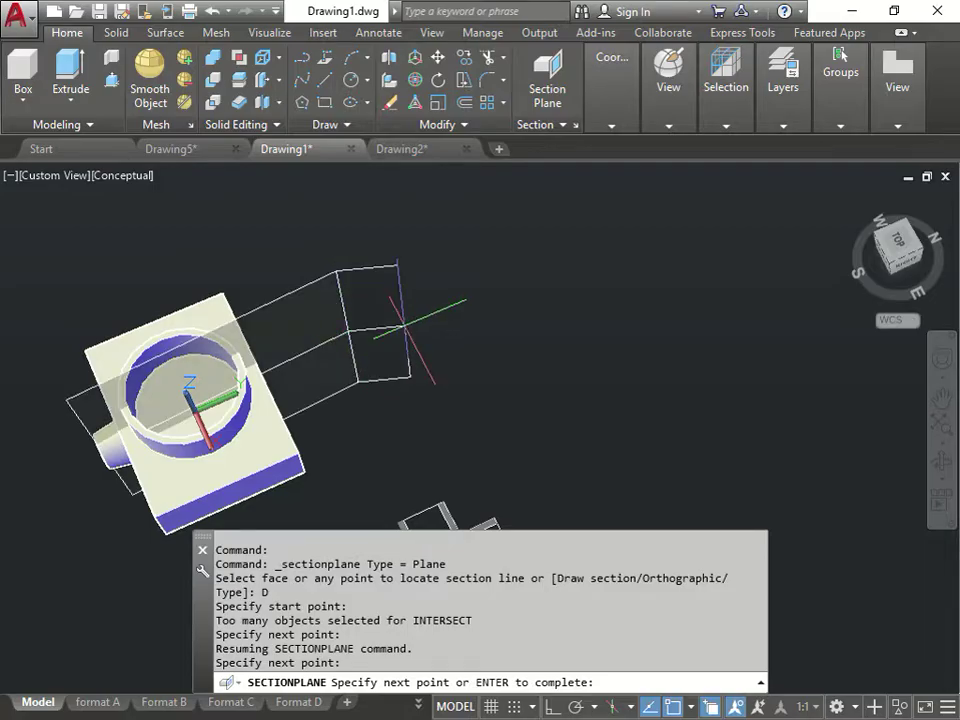
key(Return)
middle_drag(455, 355, 498, 288)
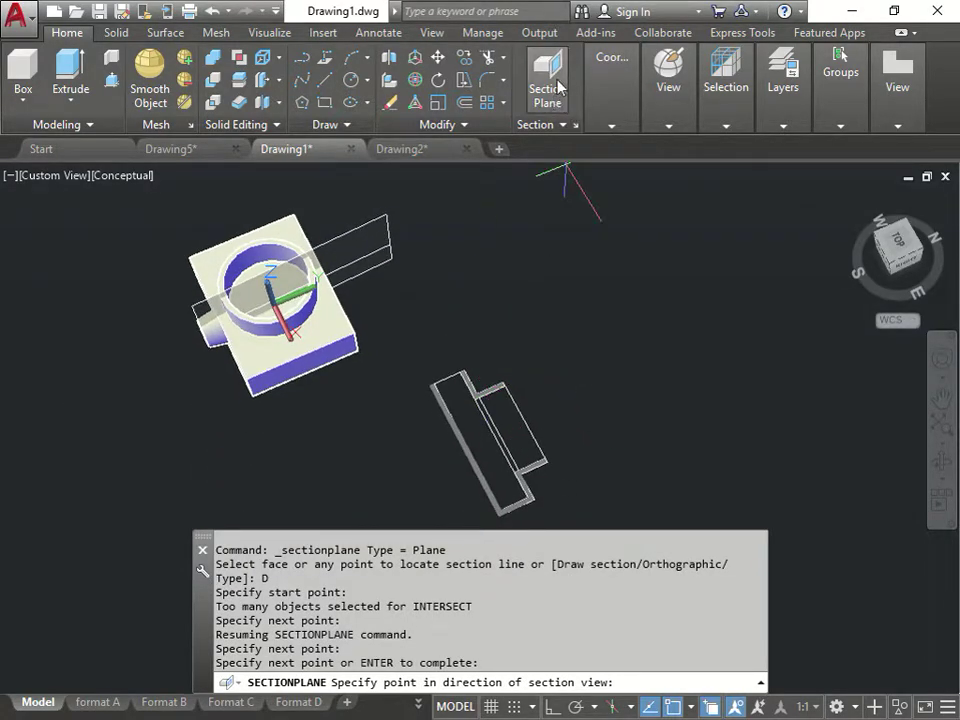
click(521, 189)
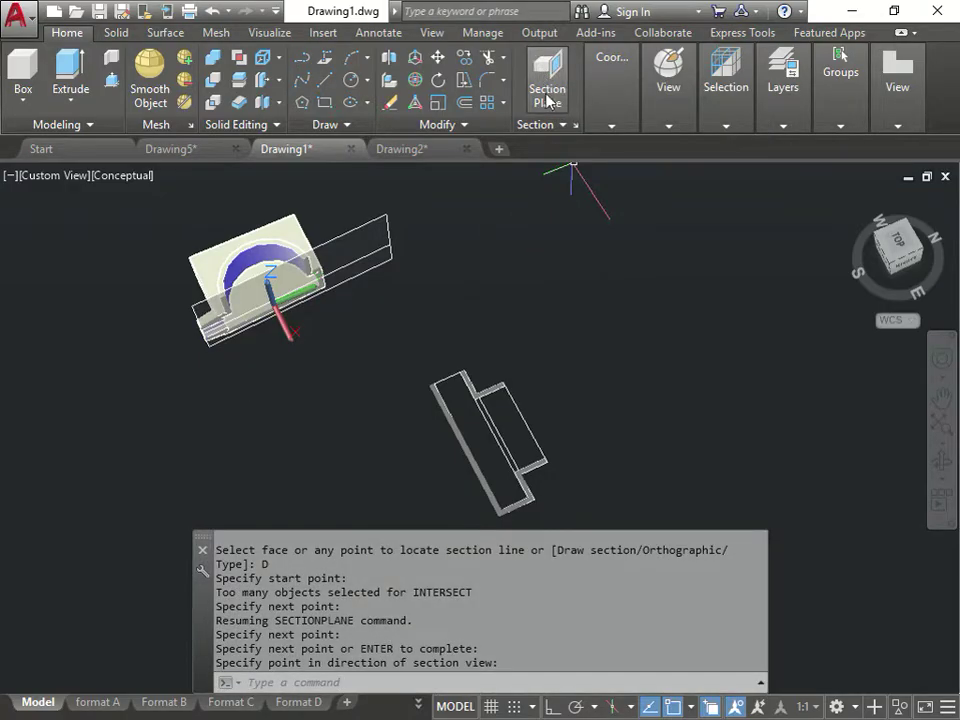
Pick the new plane in Generate Section/Elevation, set 2D section as new block, and review Section Settings.
click(555, 125)
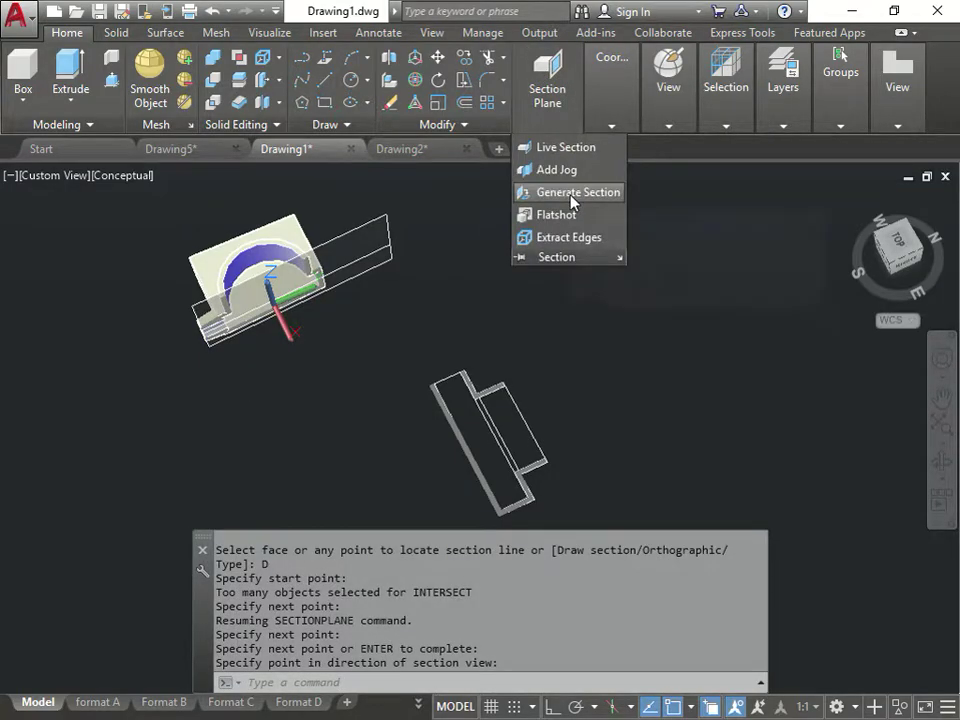
click(572, 200)
click(379, 134)
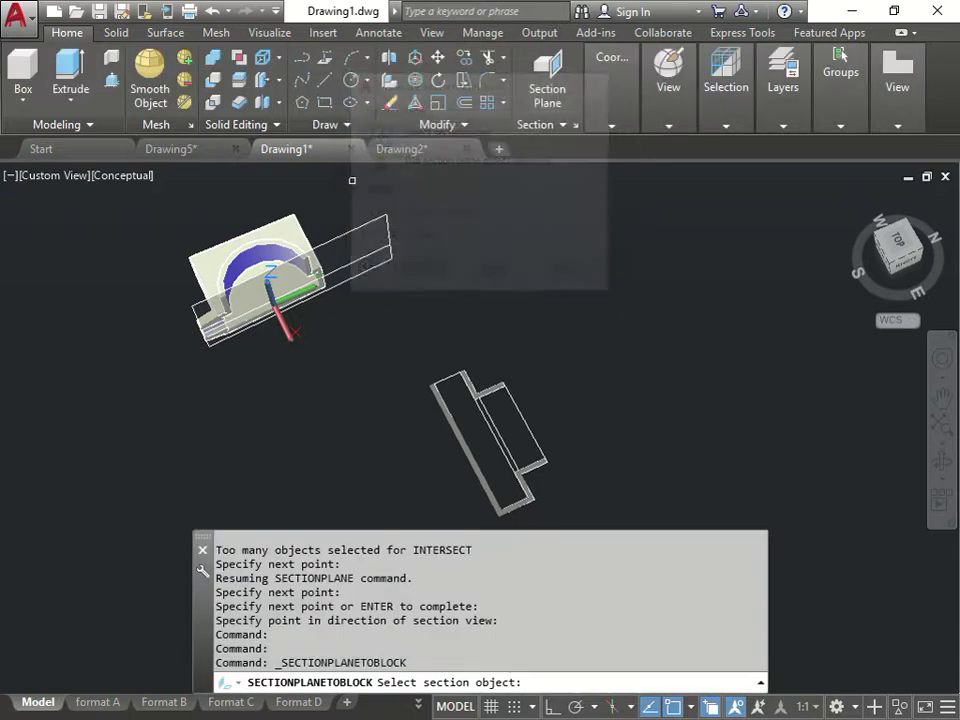
click(343, 234)
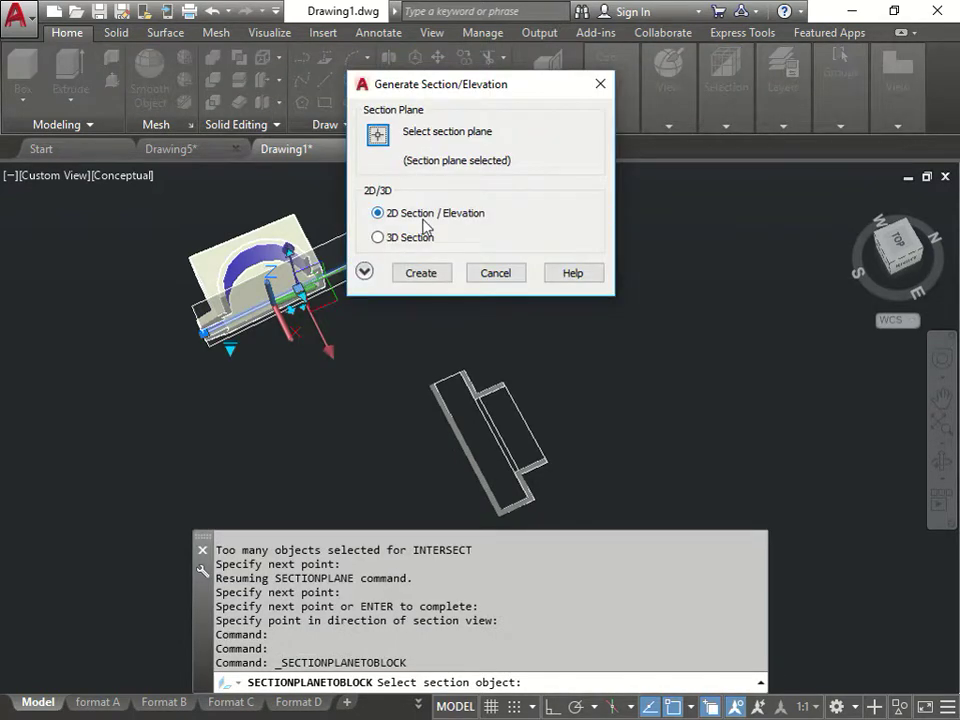
click(364, 271)
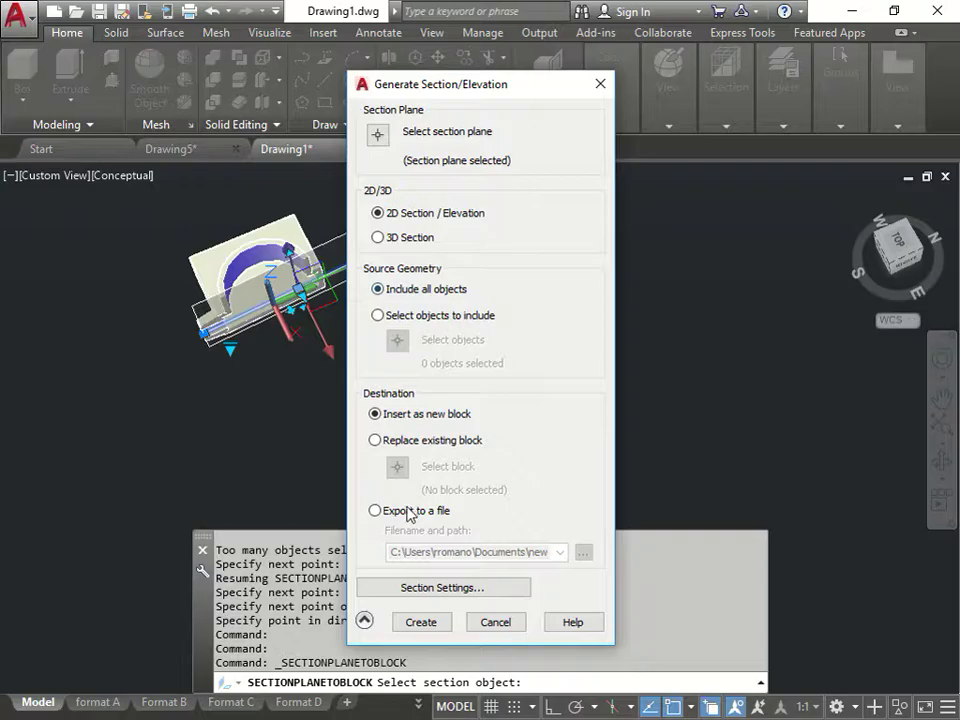
click(437, 588)
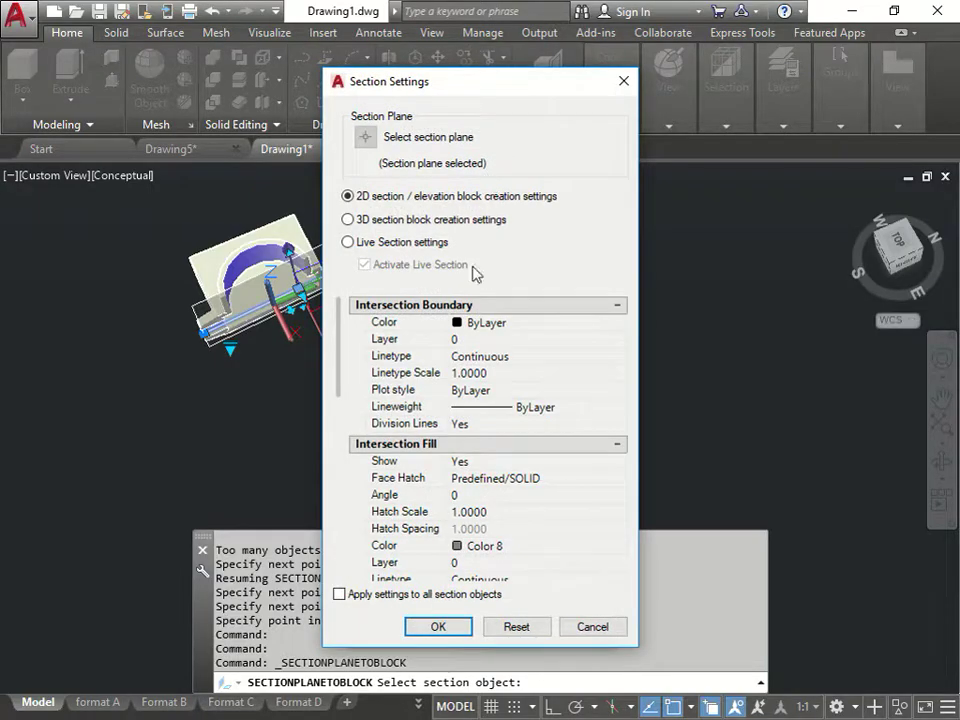
scroll(549, 464, down, 6)
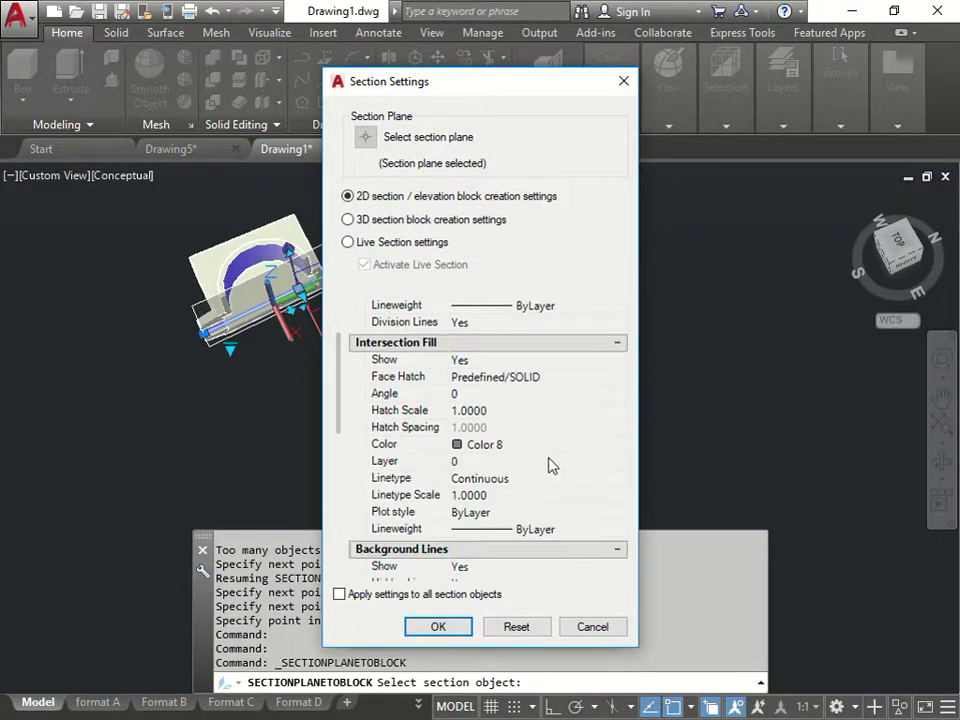
scroll(548, 458, up, 6)
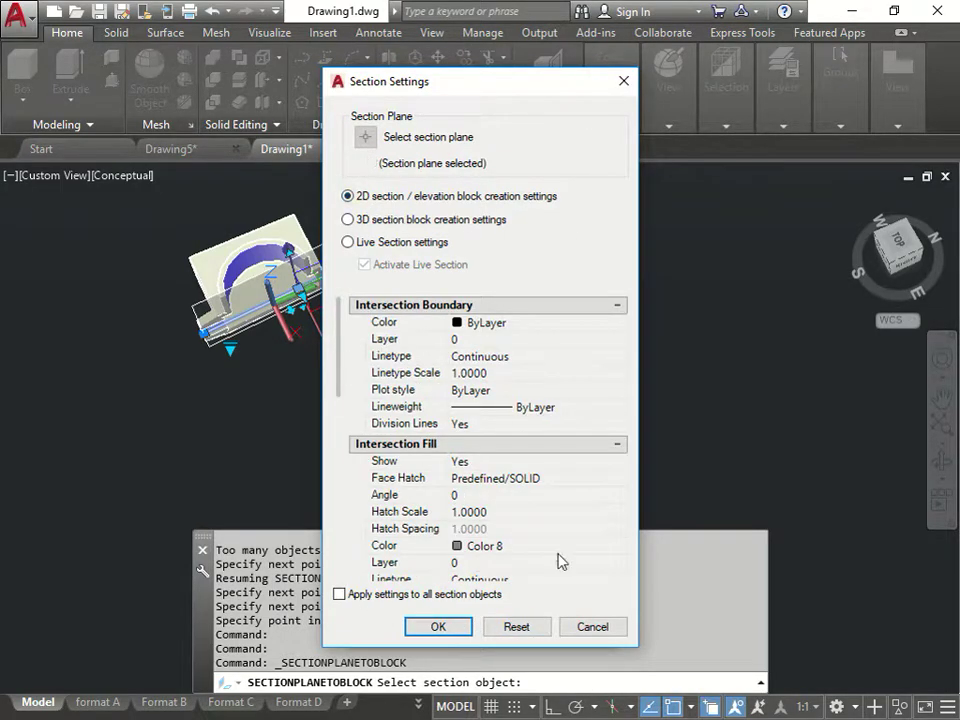
click(450, 630)
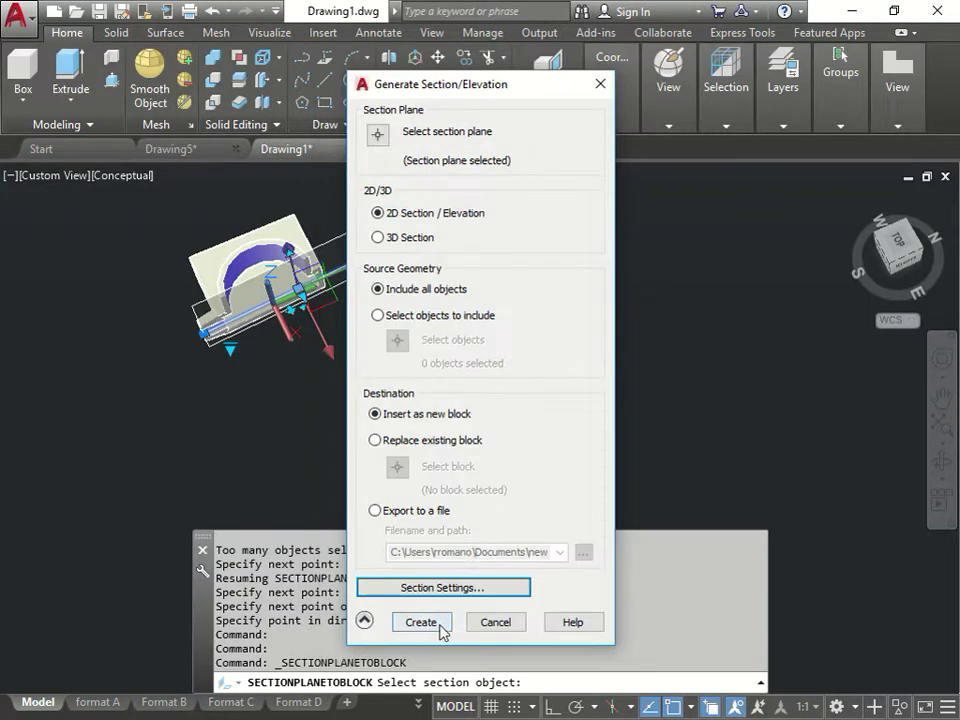
Create the 2D section block and place it upper right of the part at default X and Y scale.
click(365, 620)
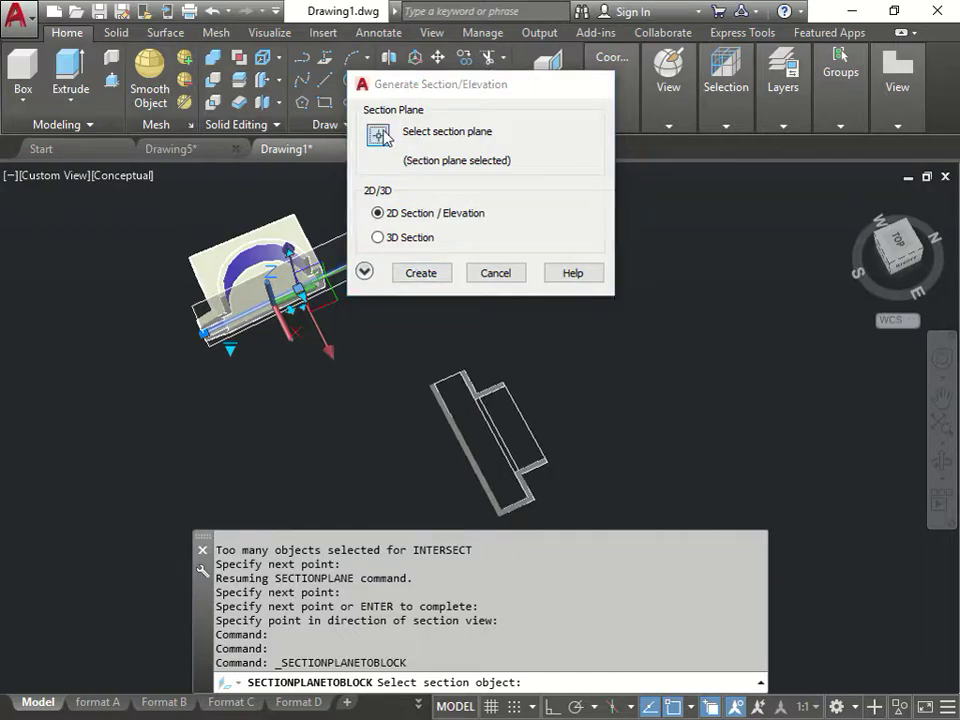
click(377, 134)
click(369, 217)
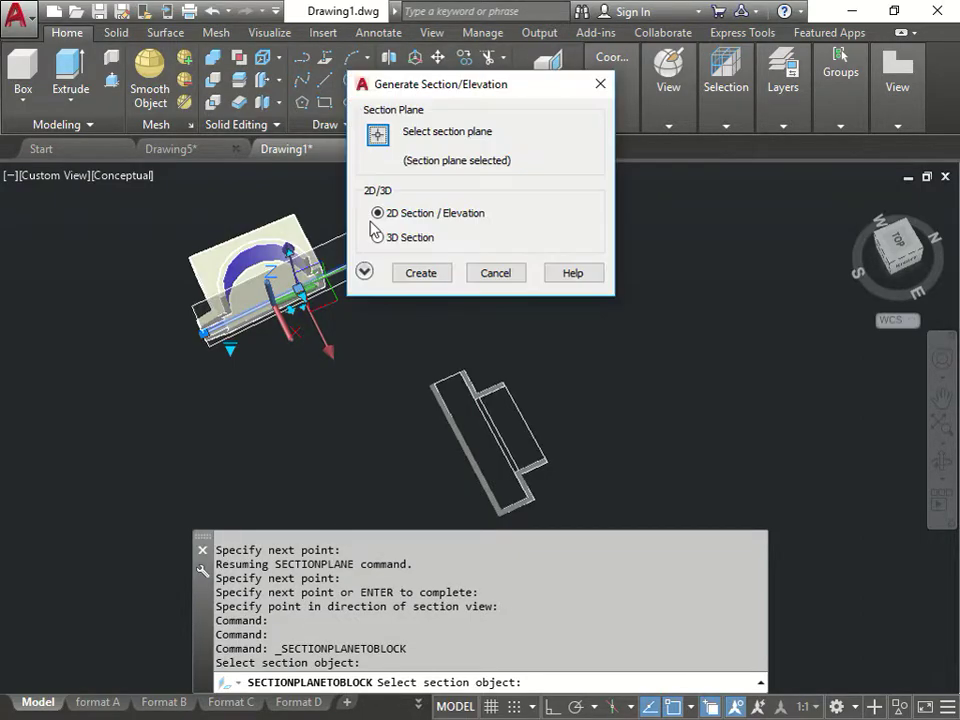
click(412, 273)
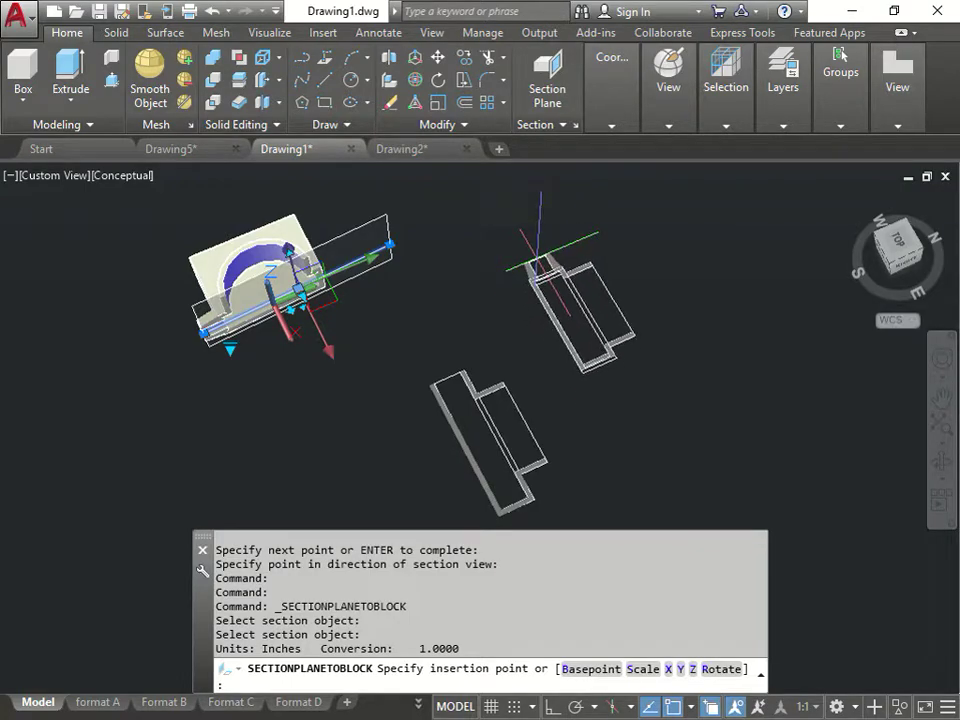
click(536, 262)
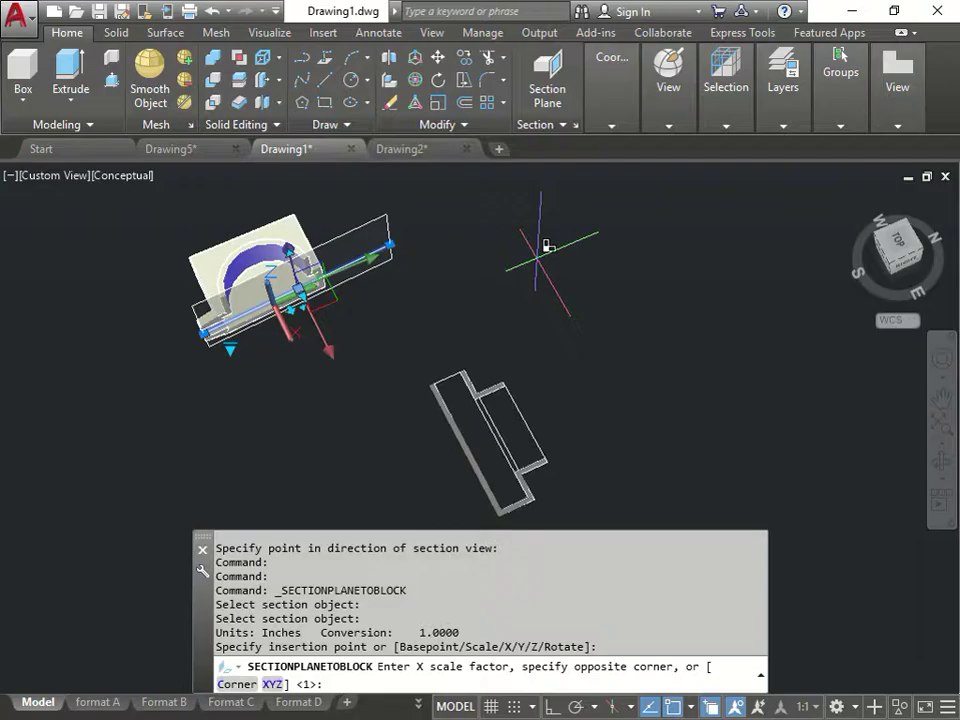
key(Return)
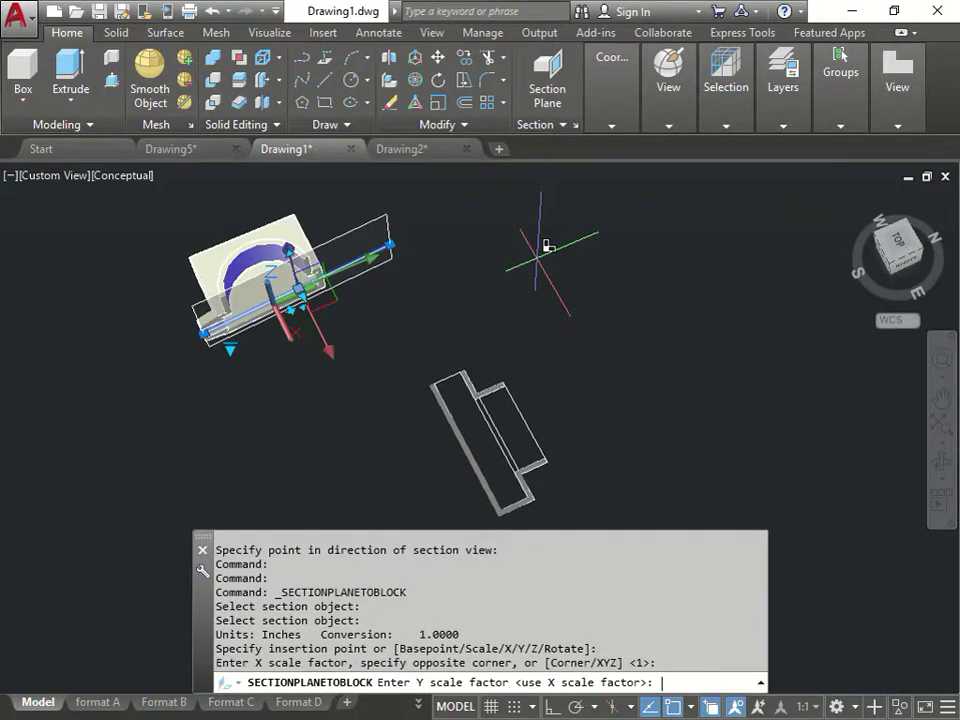
key(Return)
Finish inserting the block with its rotation, then view the drawing from Top.
click(537, 258)
key(Escape)
key(Escape)
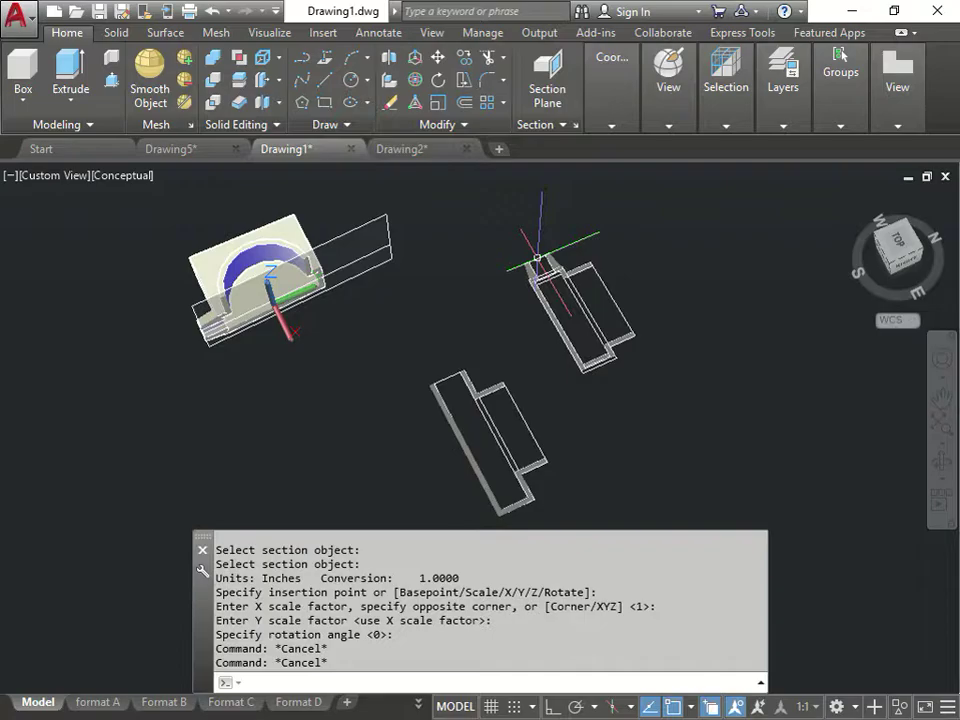
click(898, 245)
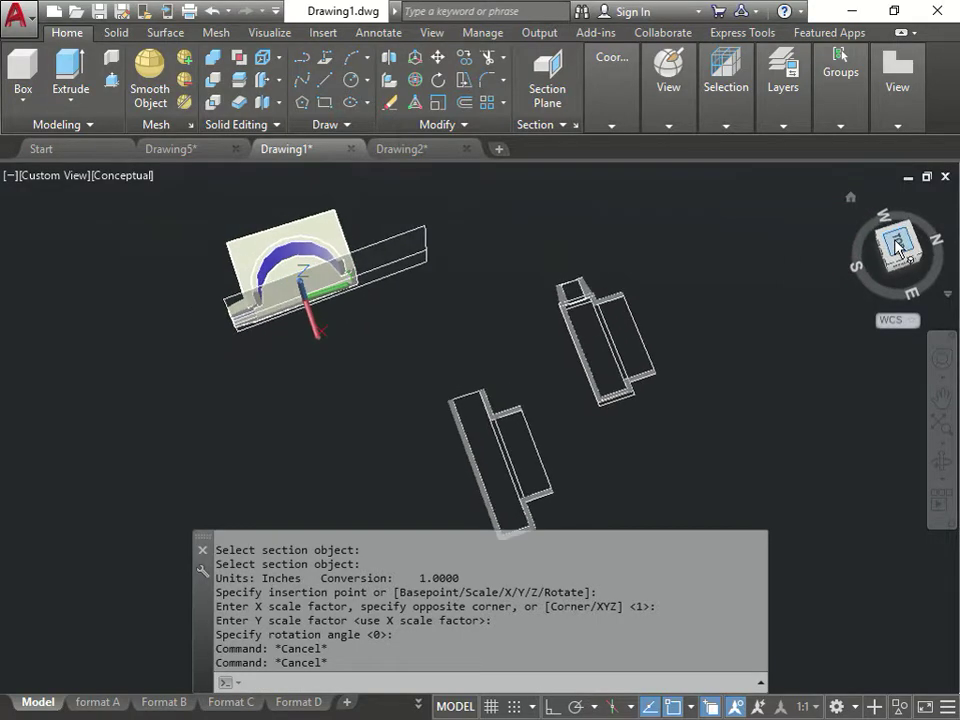
click(935, 197)
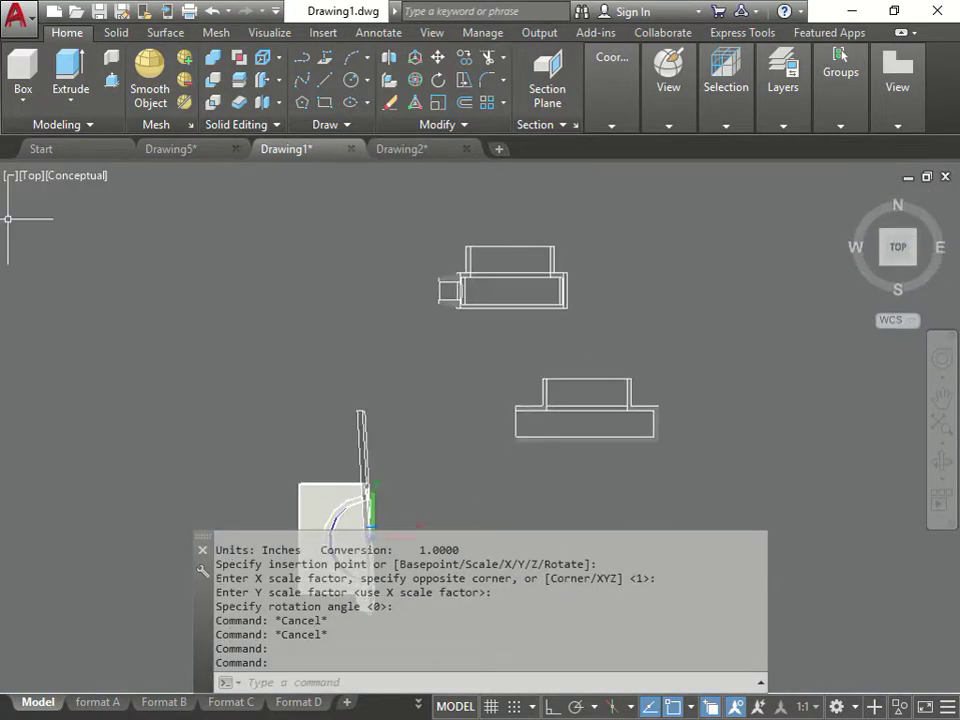
Switch the visual style to 2D Wireframe and zoom in on the section block.
click(96, 177)
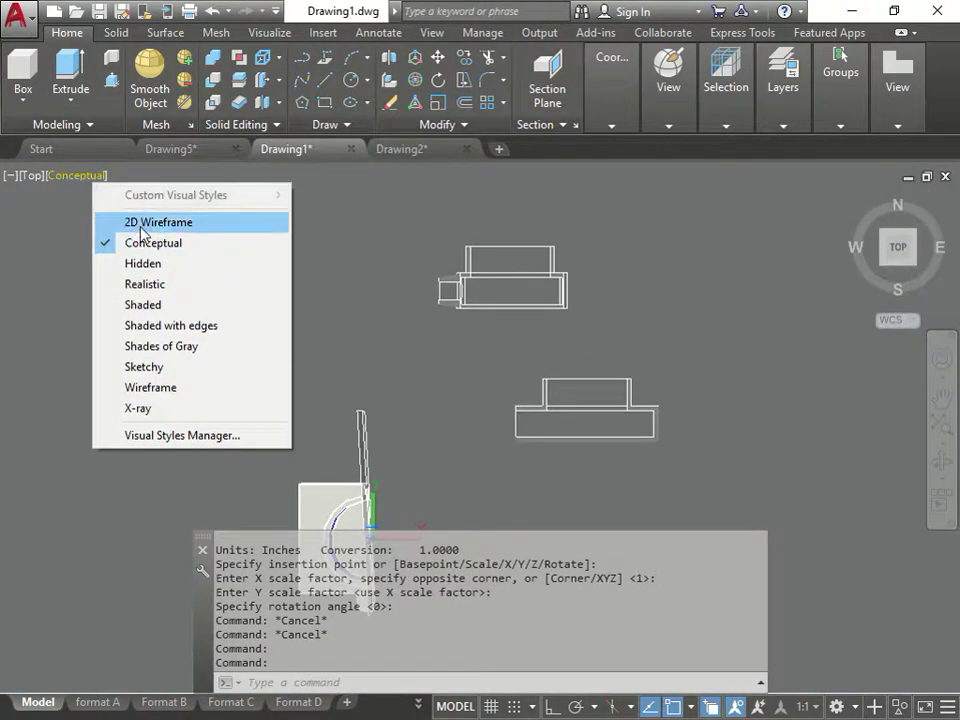
click(133, 221)
scroll(461, 263, up, 4)
scroll(541, 262, up, 2)
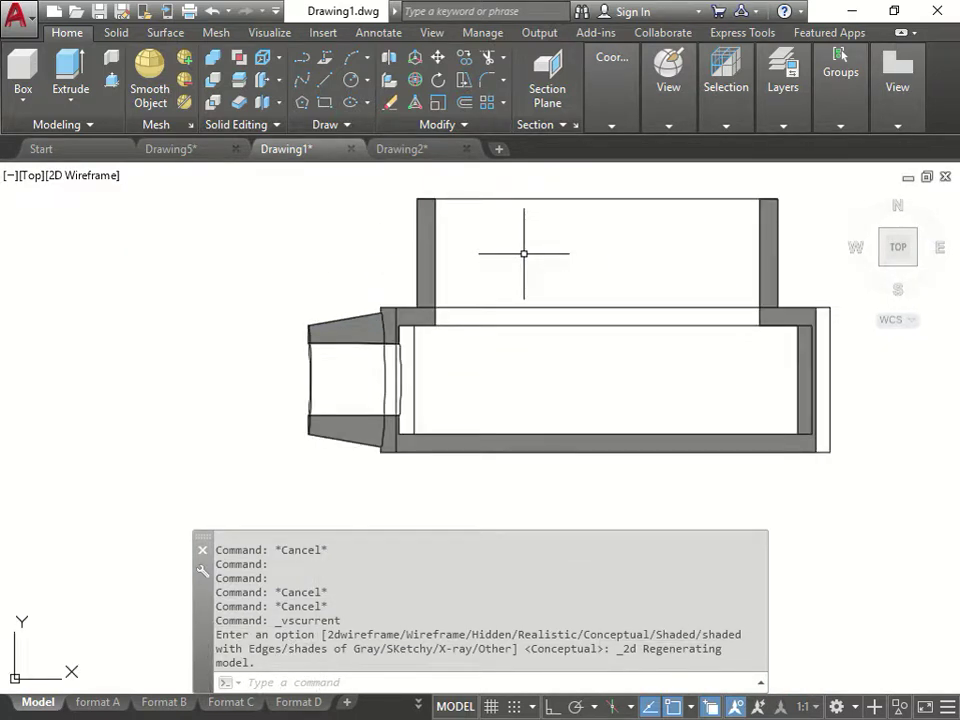
Explode the section block into separate pieces with X.
click(415, 228)
click(412, 227)
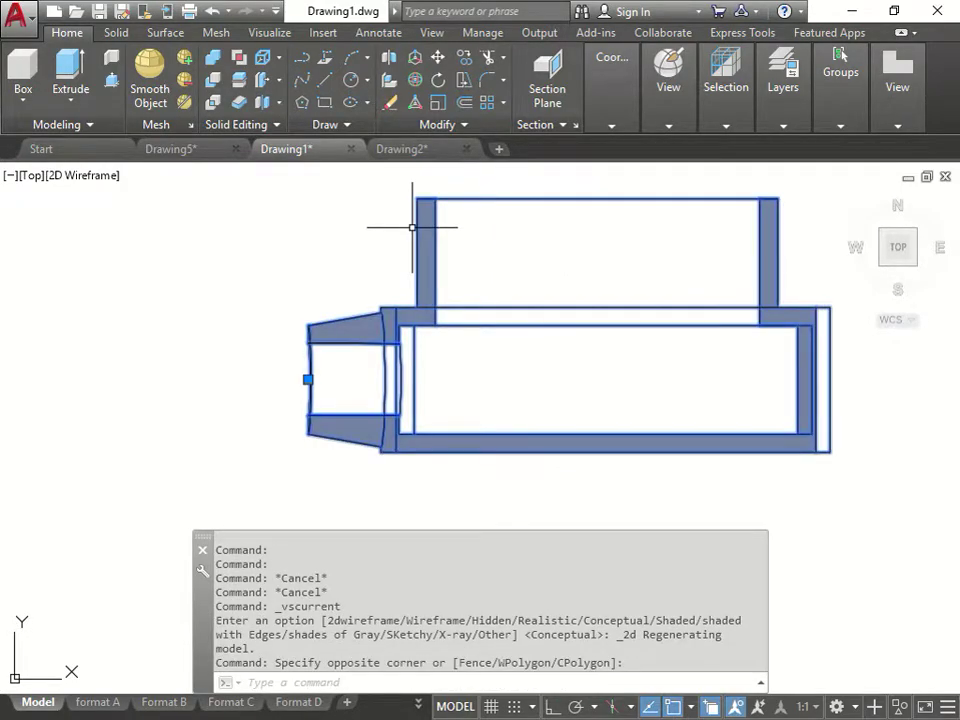
text(x)
key(Return)
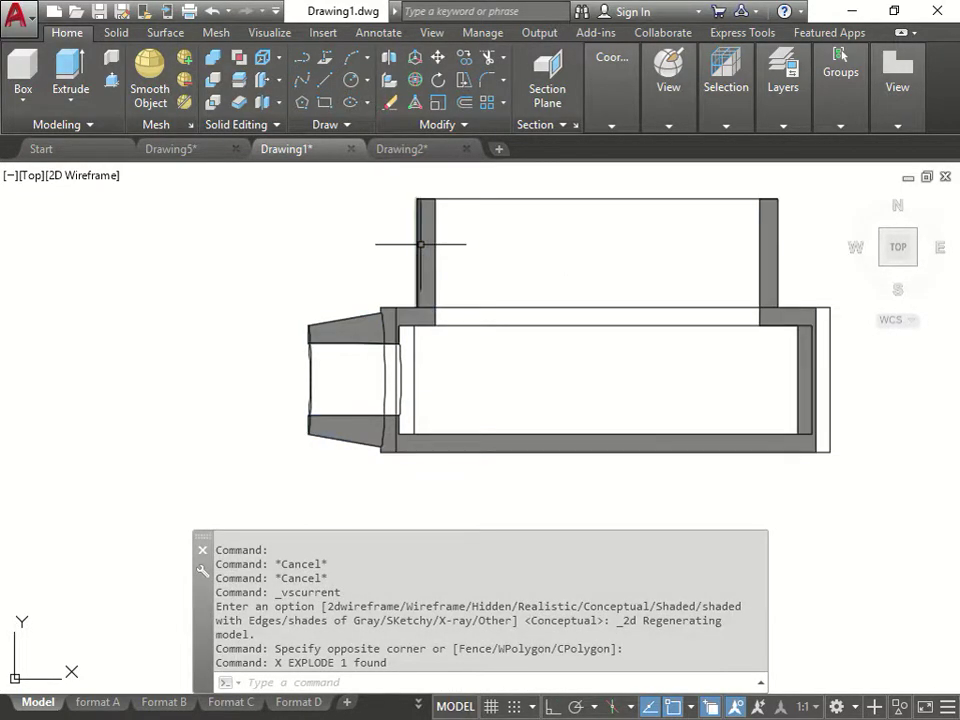
Change the section's solid hatch to the ANSI32 pattern and exit the Hatch Editor.
click(438, 230)
click(426, 243)
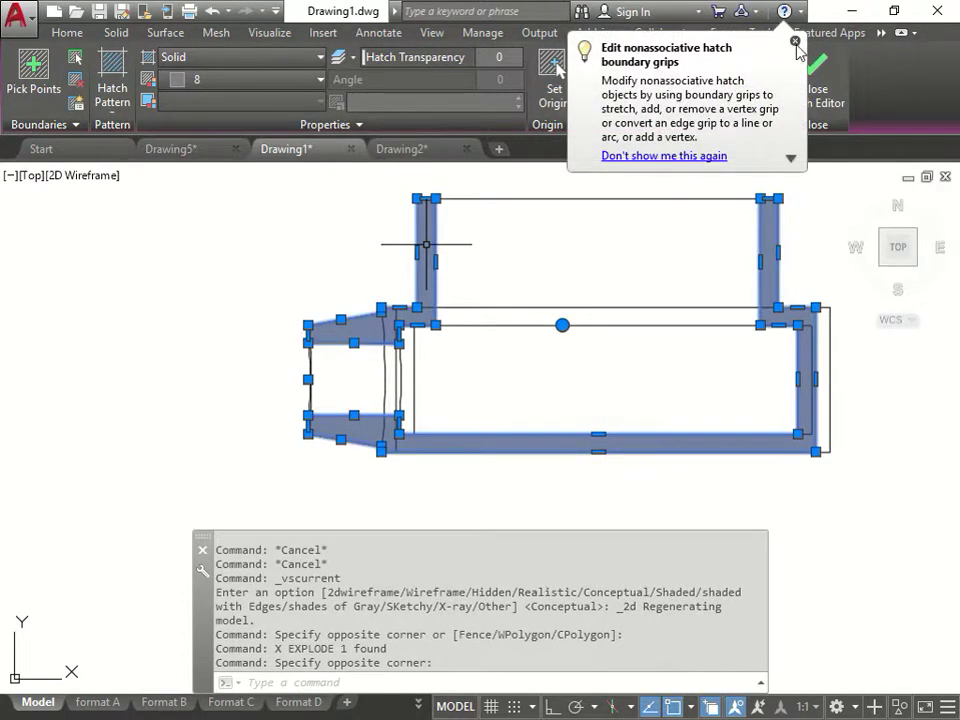
click(796, 42)
click(210, 60)
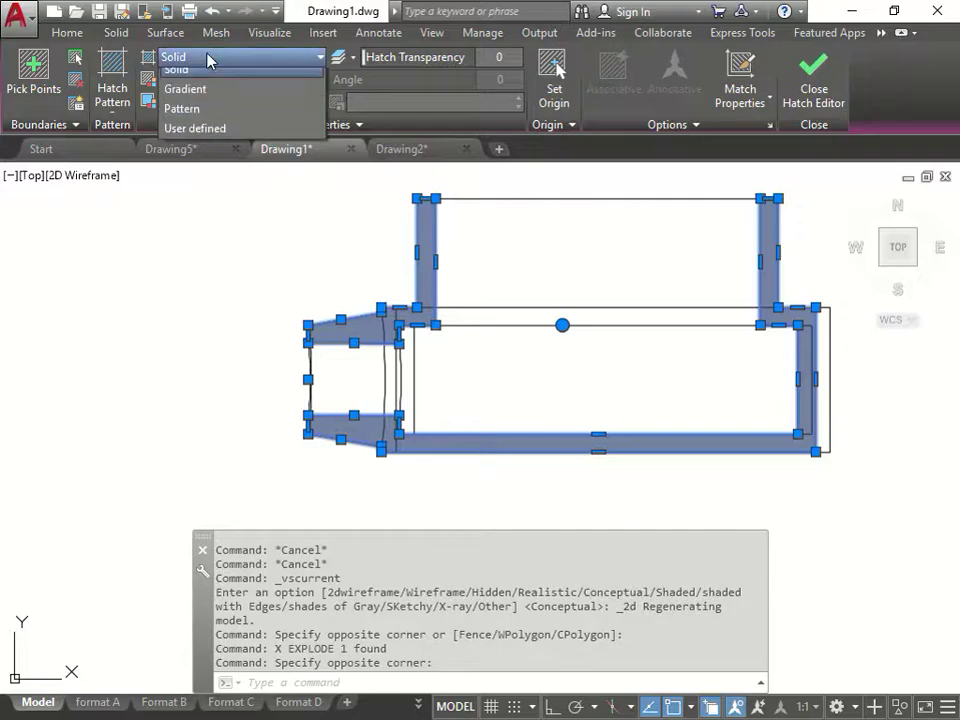
click(210, 58)
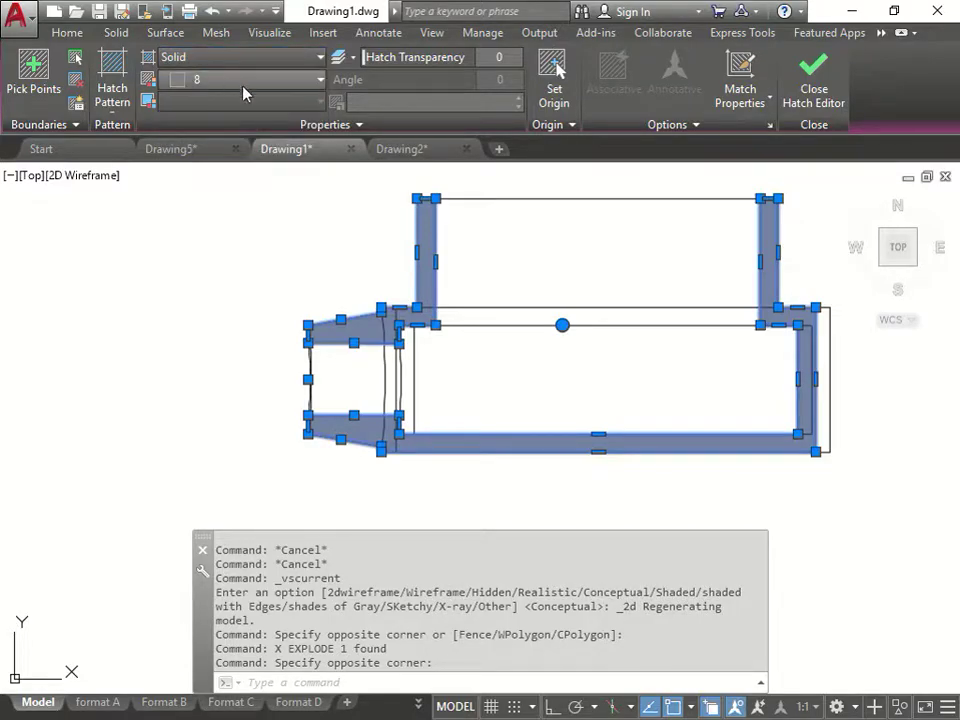
click(107, 104)
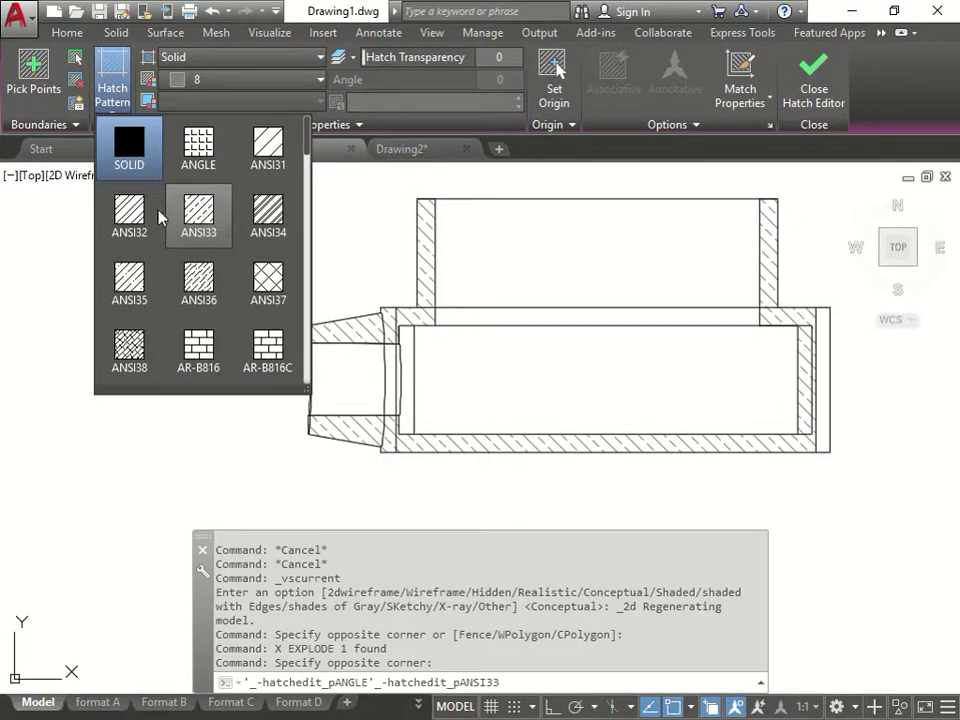
click(129, 210)
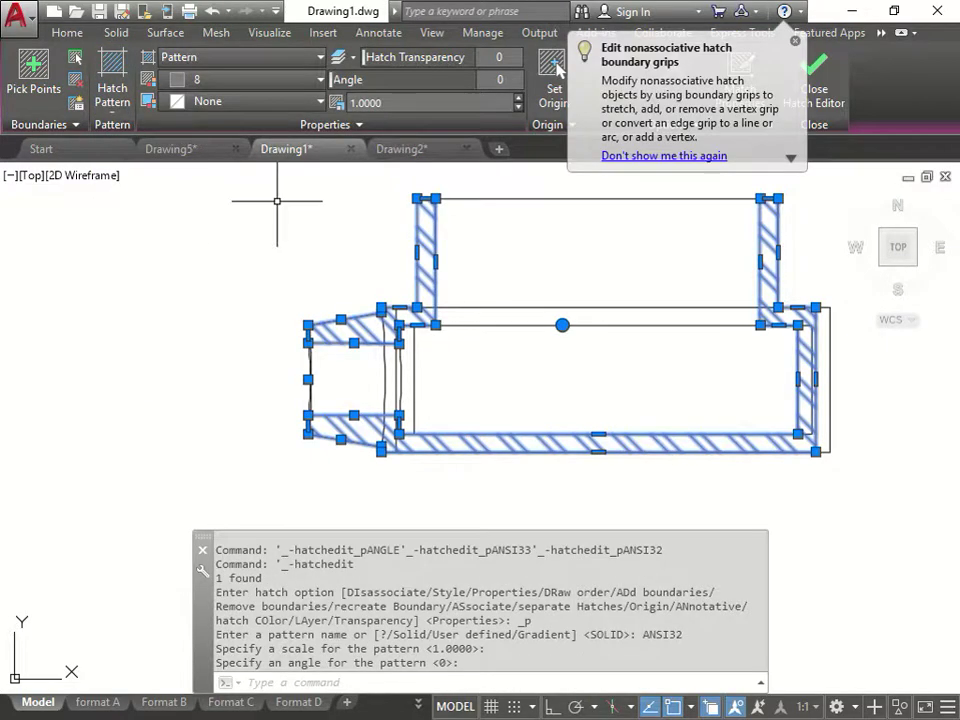
key(Escape)
key(Escape)
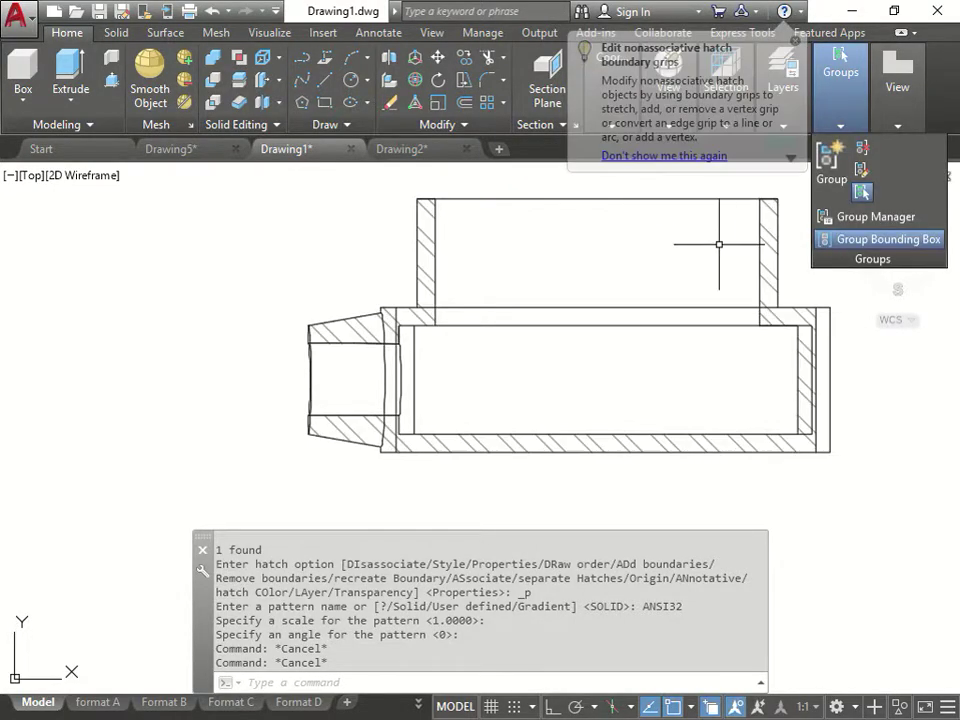
key(Escape)
key(Escape)
key(Escape)
On the format A layout, erase the section plane from the upper-left viewport.
scroll(549, 251, down, 5)
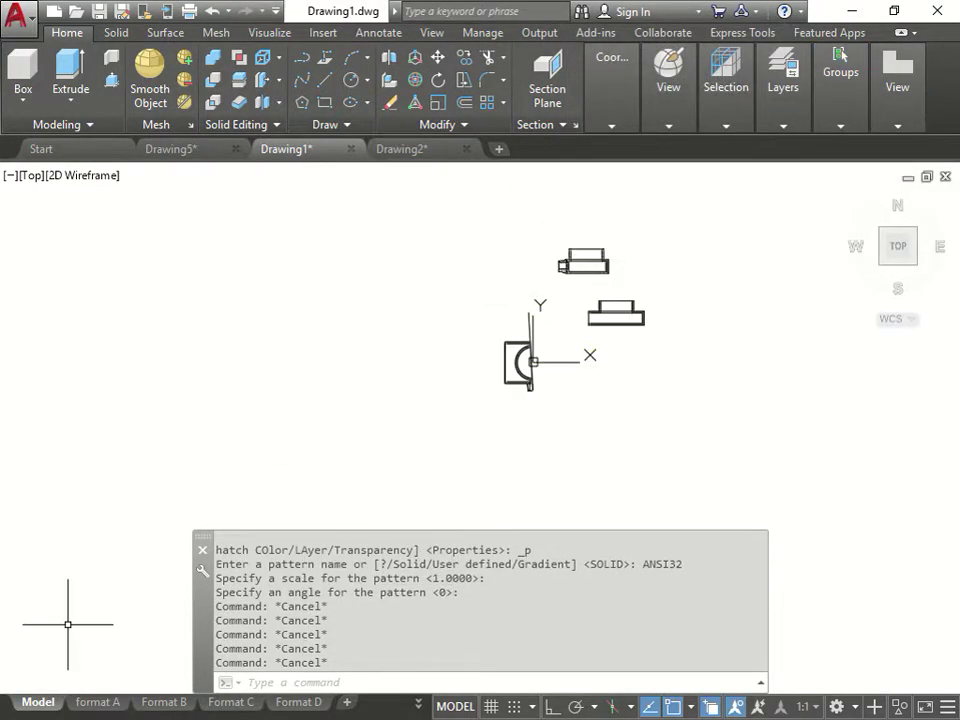
click(90, 702)
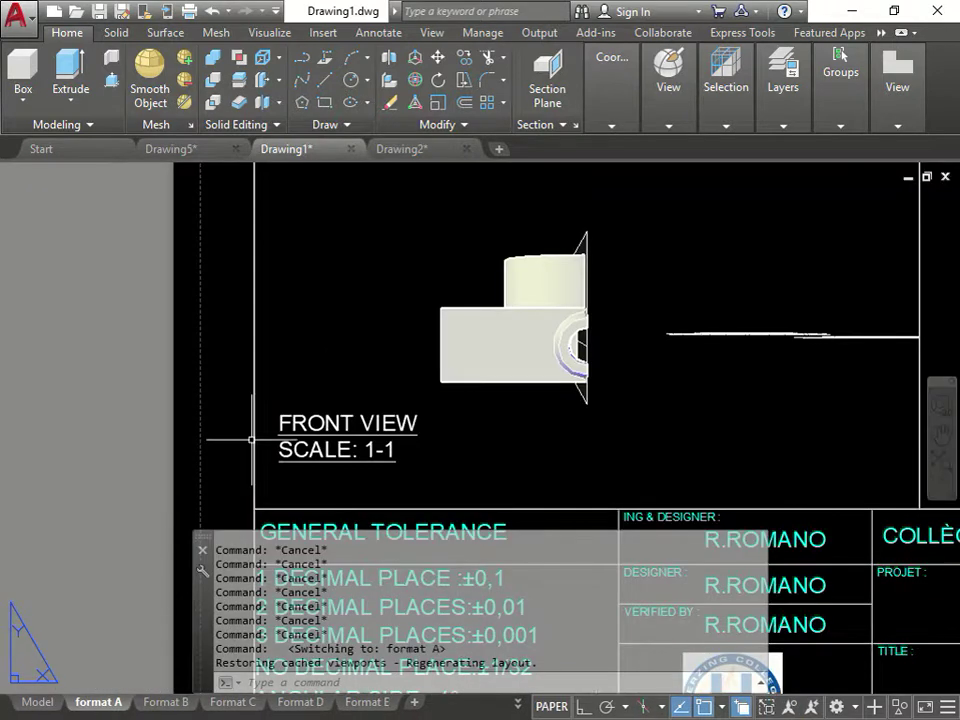
key(Escape)
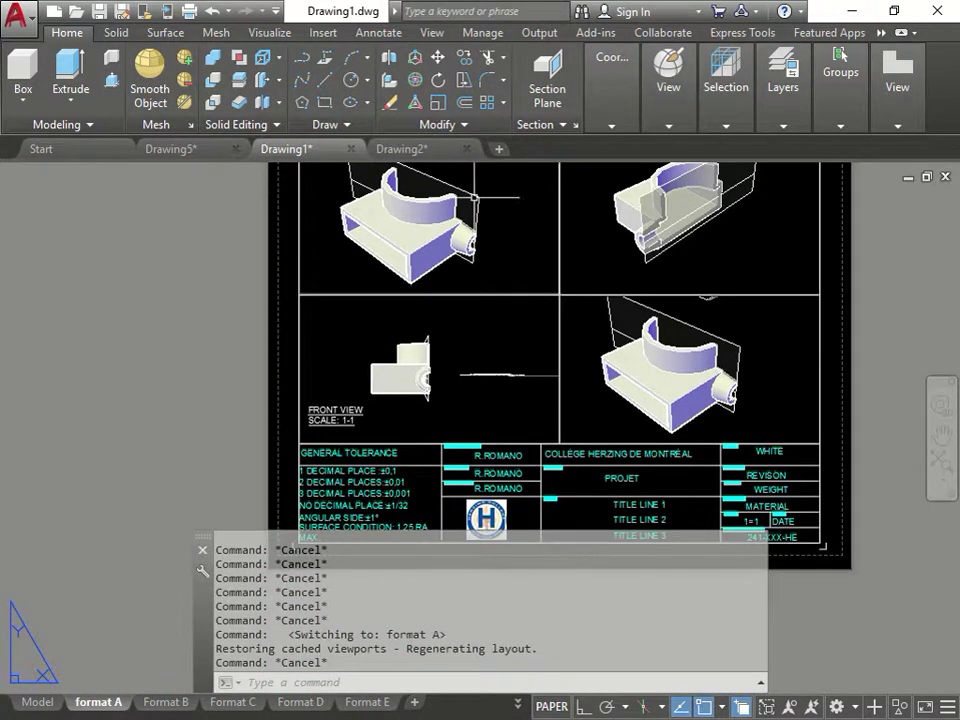
click(485, 184)
key(Escape)
double_click(485, 184)
click(485, 193)
key(Delete)
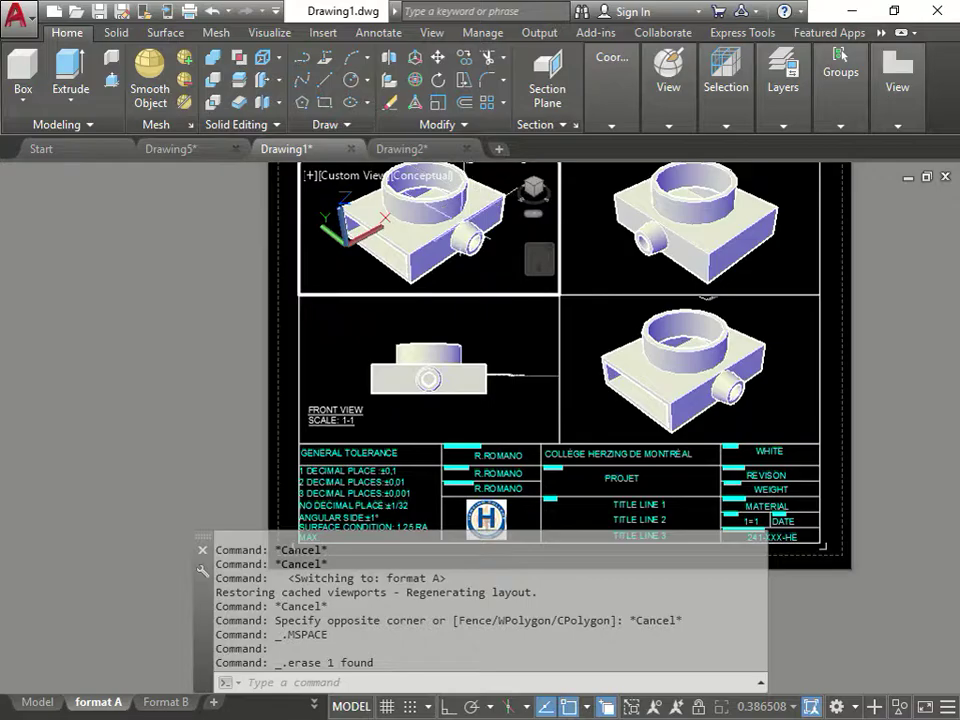
double_click(178, 340)
key(Escape)
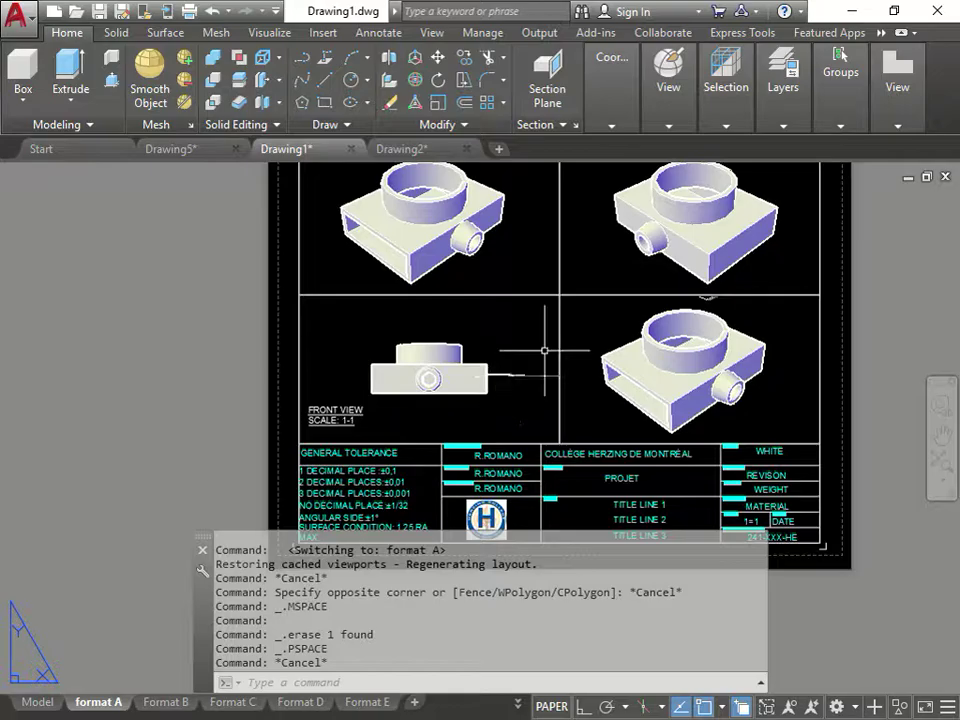
Delete the lower-right viewport from the sheet.
click(777, 351)
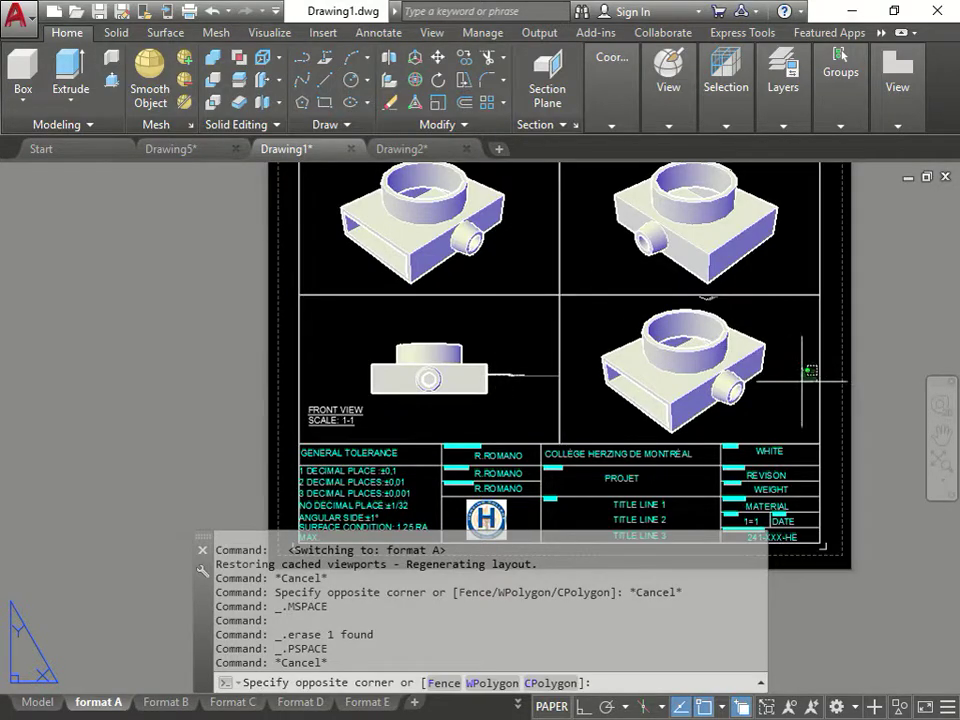
click(781, 433)
key(Delete)
key(Escape)
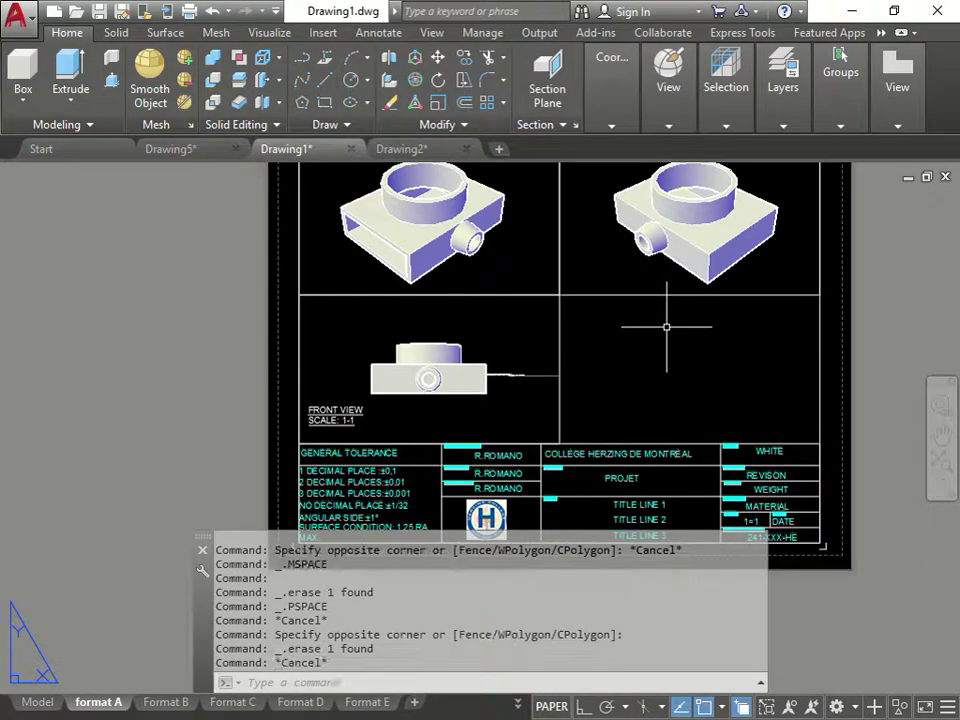
Add a single VPORTS viewport filling the lower-right quadrant, set to Top view and zoomed in.
text(VPORTS)
key(Return)
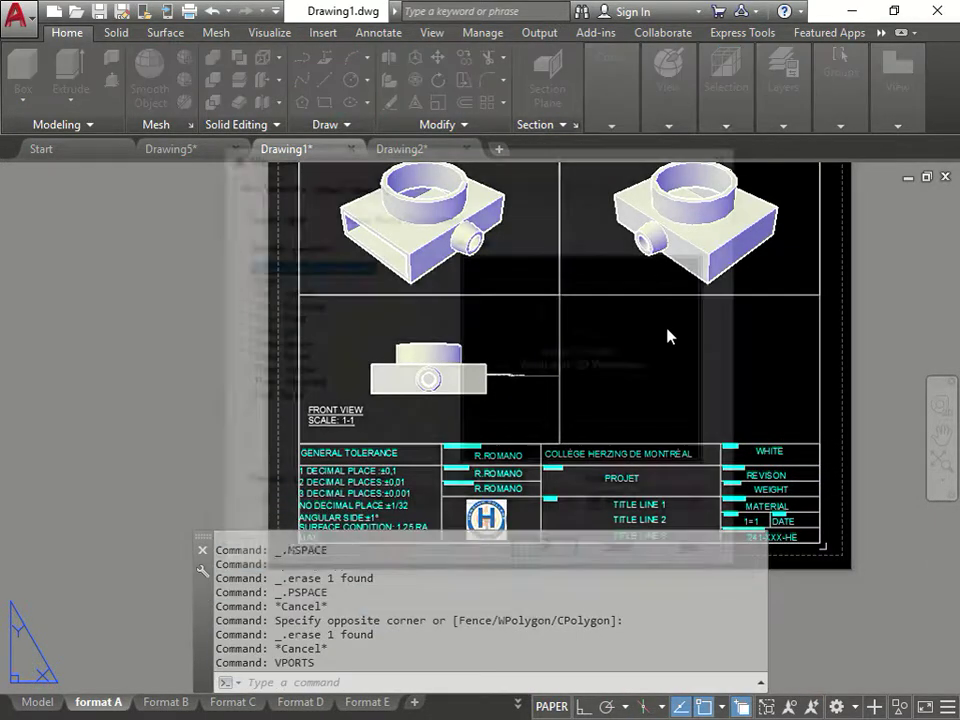
click(250, 279)
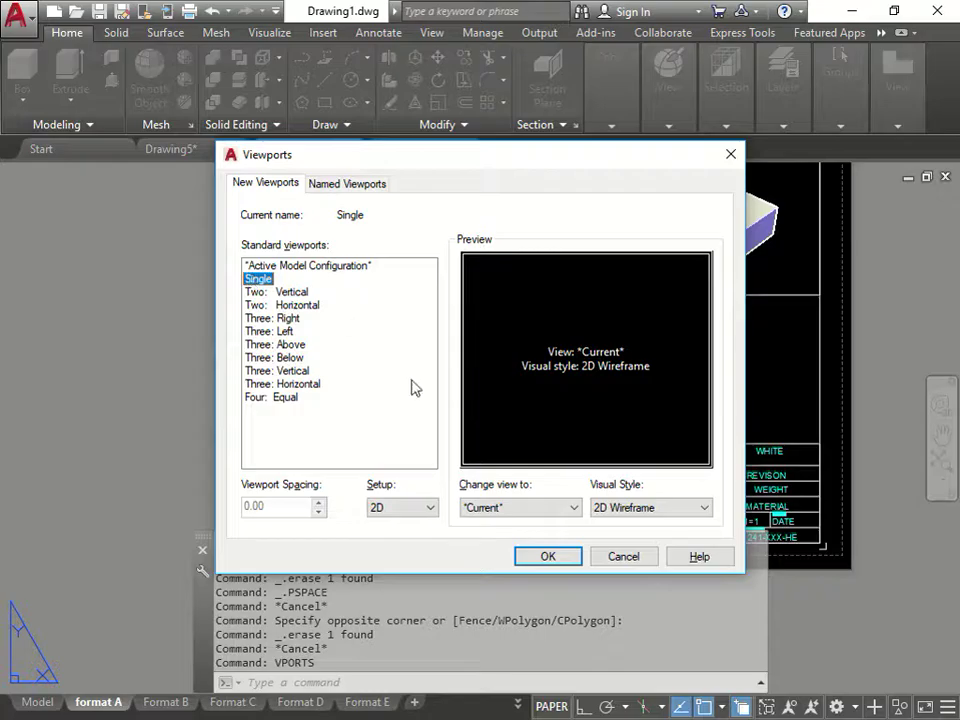
click(548, 557)
click(558, 294)
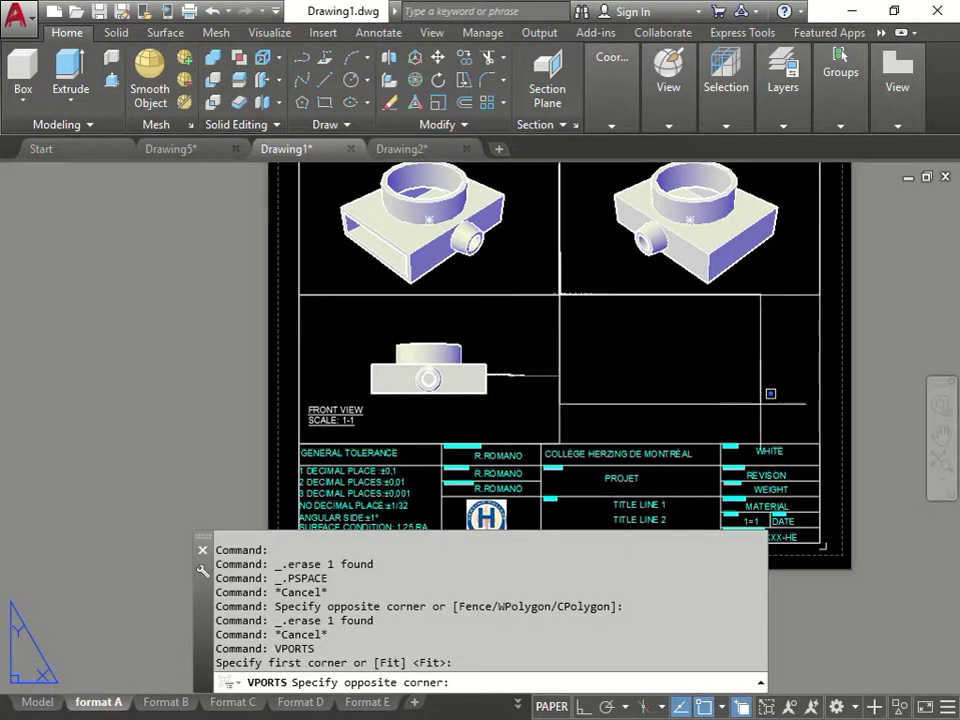
click(820, 442)
double_click(750, 381)
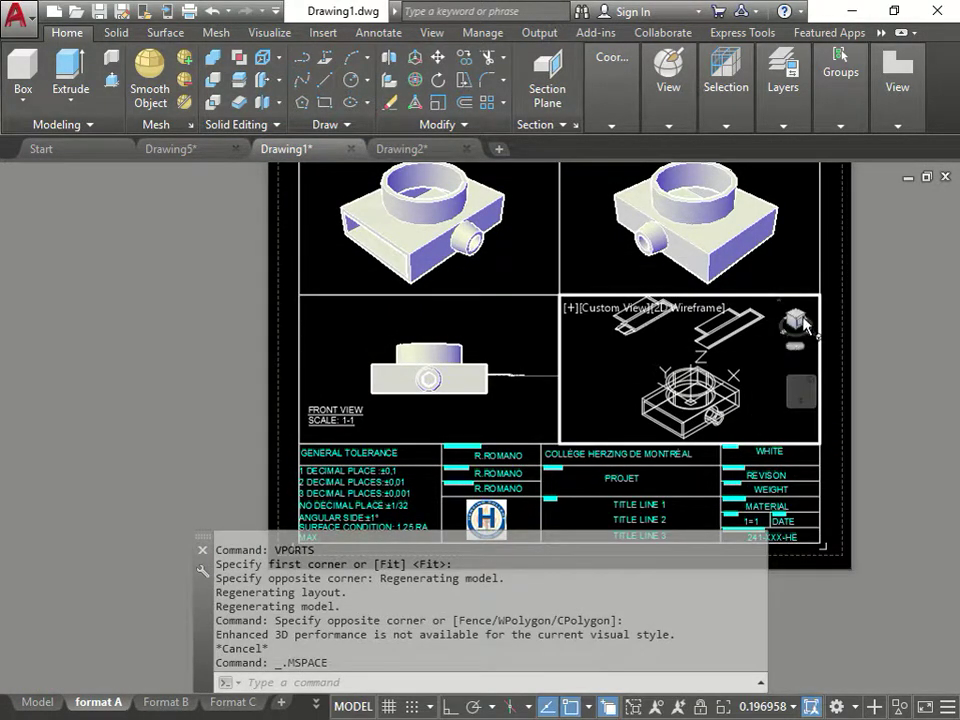
click(797, 318)
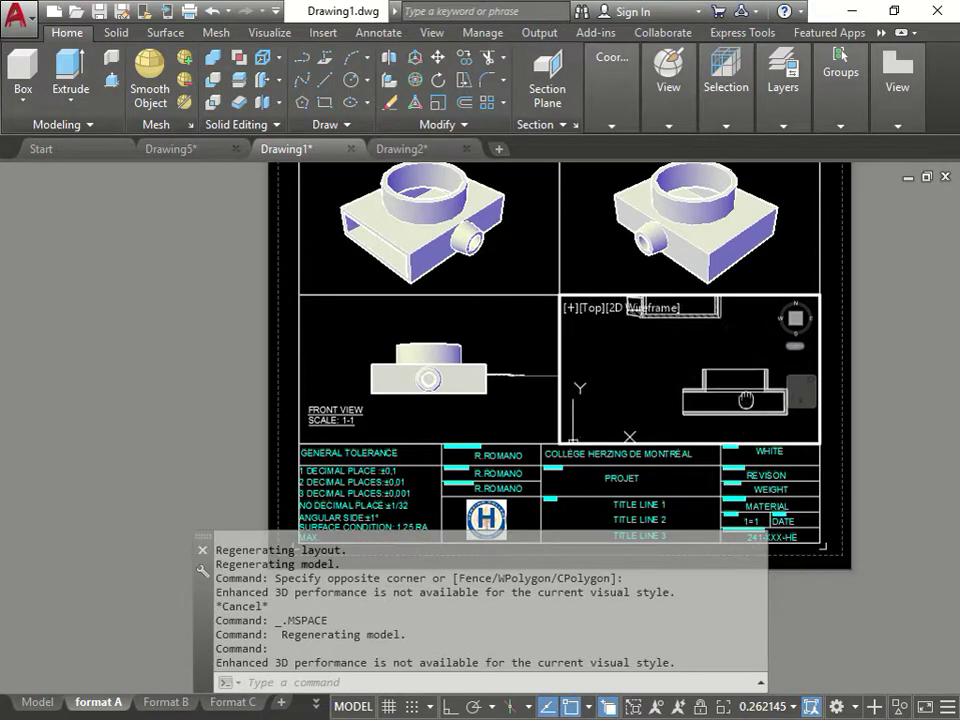
scroll(736, 345, up, 2)
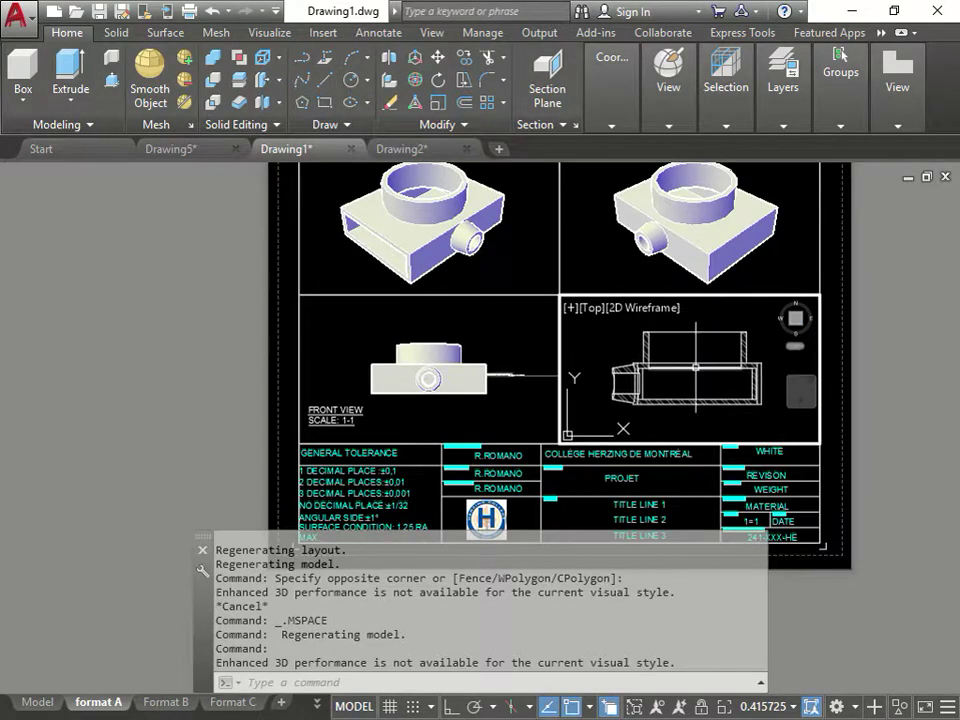
Try viewport scales 10:1, 1:1 and 1:10 to see how the part fits.
click(768, 706)
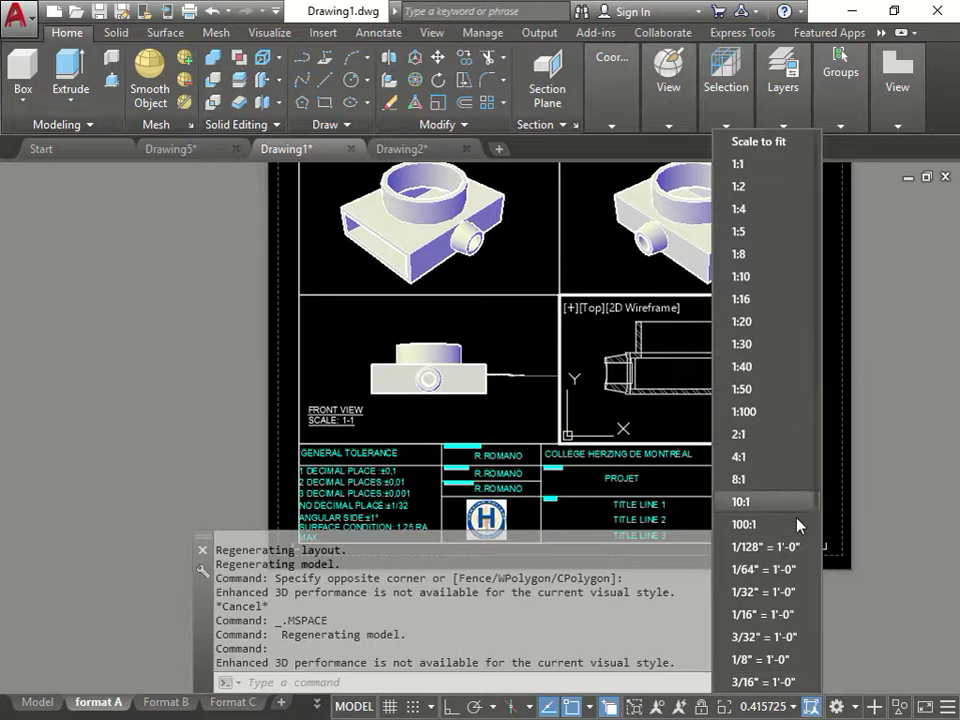
scroll(772, 660, down, 3)
scroll(774, 658, up, 1)
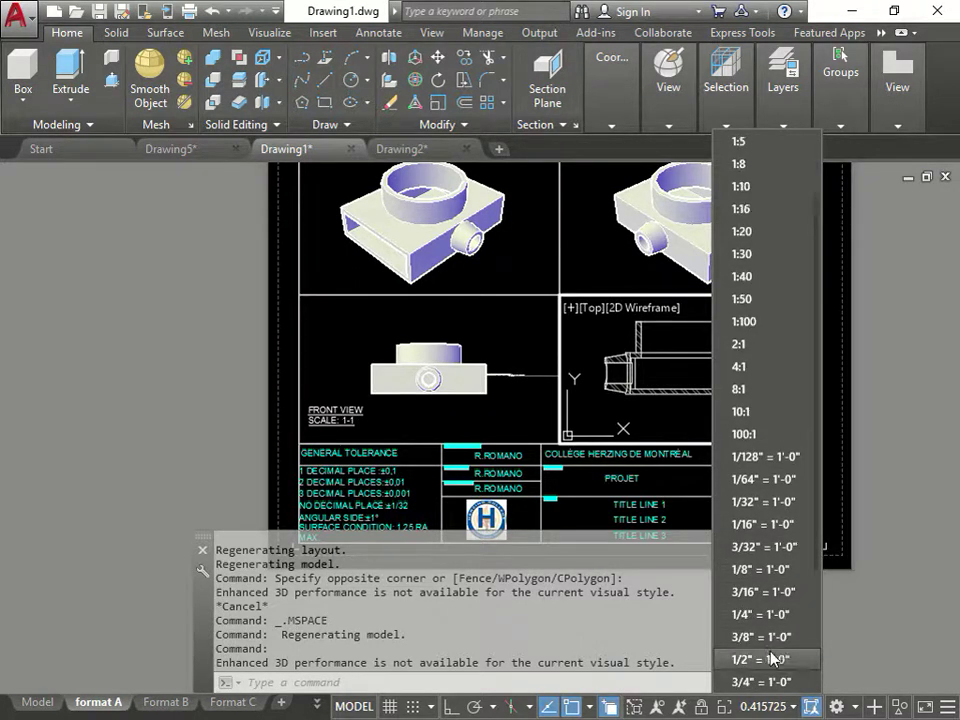
click(765, 412)
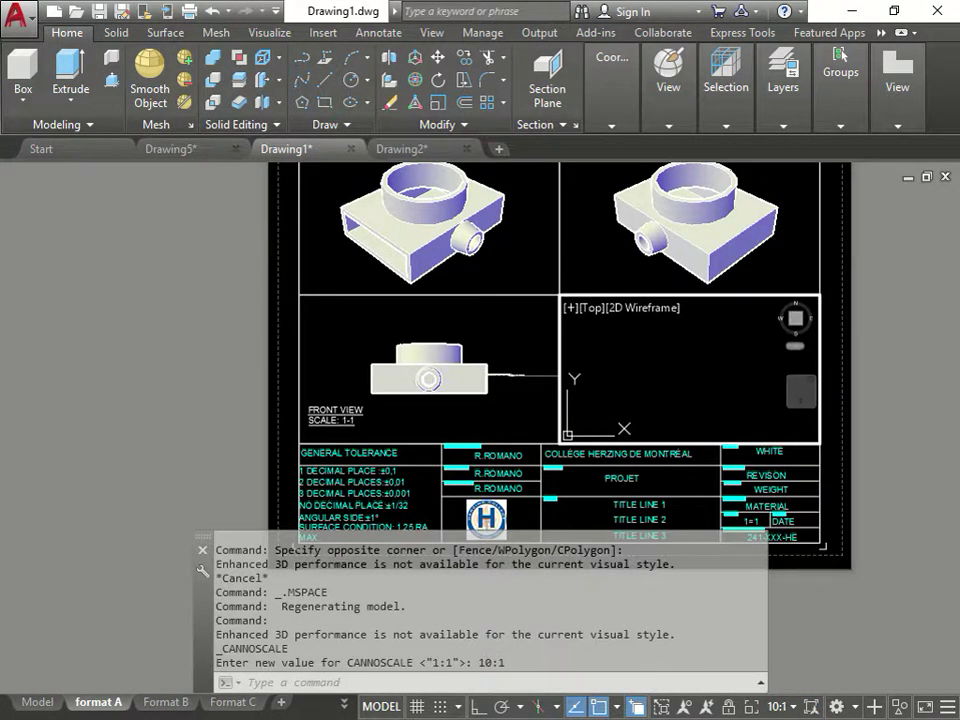
click(790, 708)
click(783, 170)
click(785, 707)
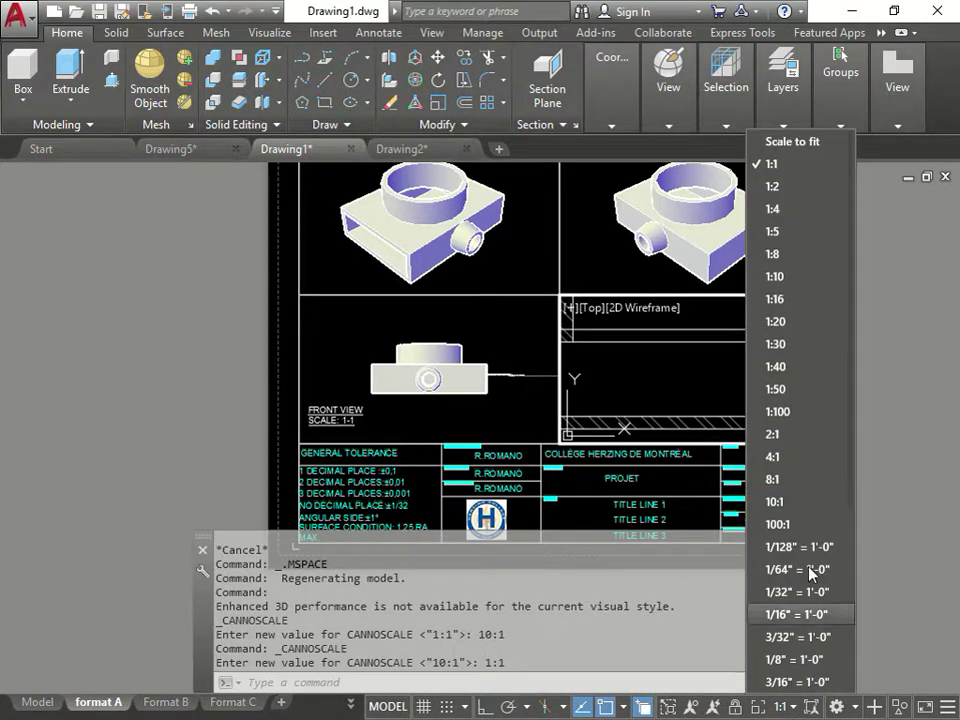
click(775, 277)
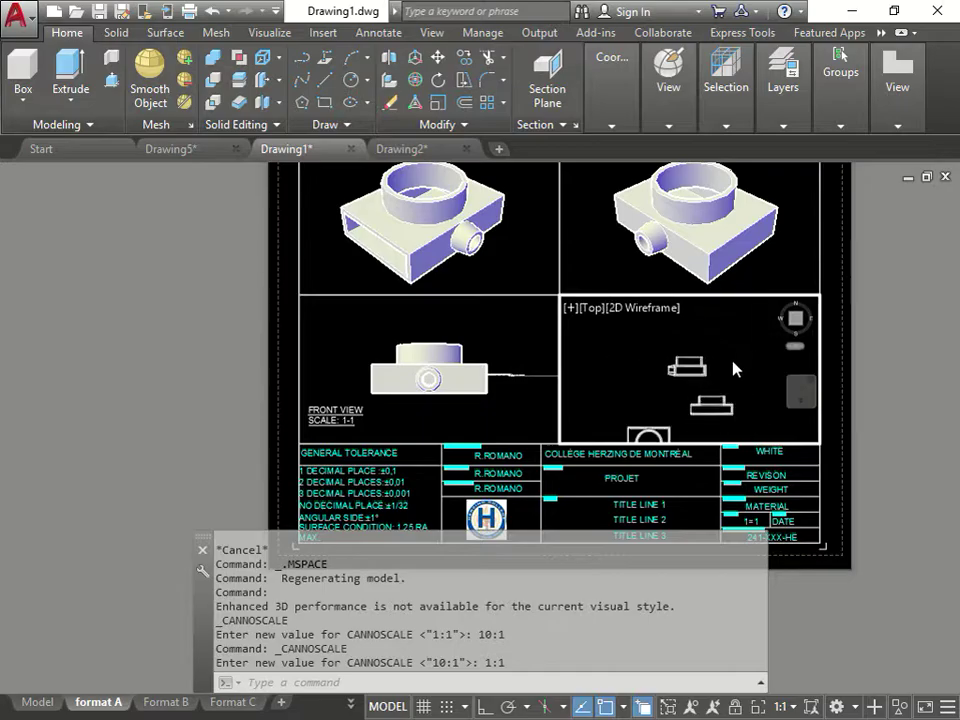
Narrow down through 1:8 and 1:4, fix the viewport at 1:2, and return to paper space.
click(785, 707)
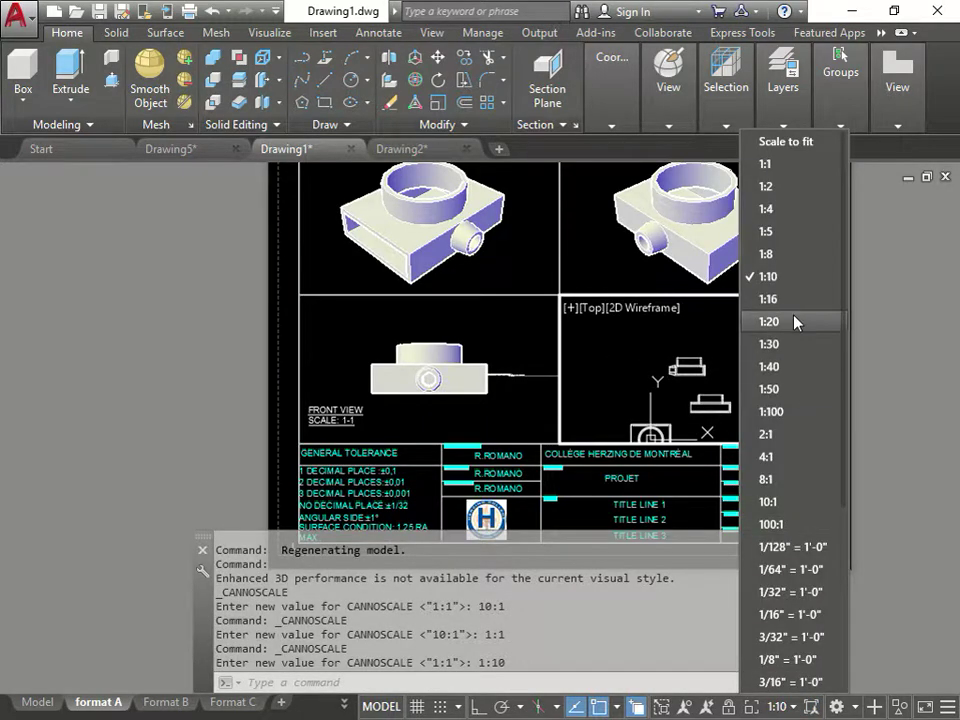
click(792, 256)
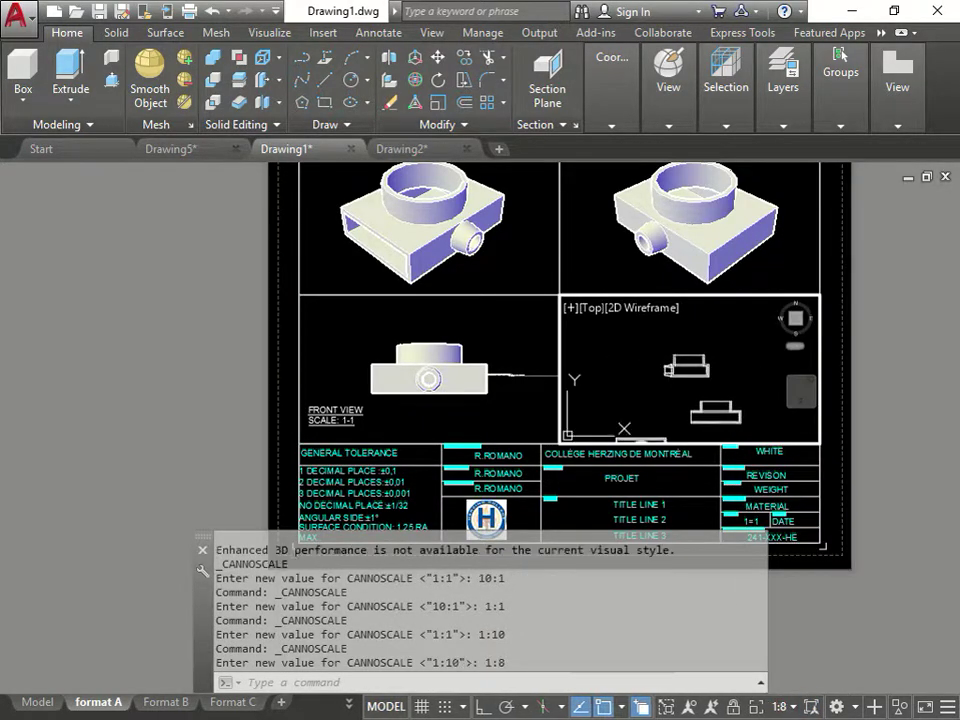
click(780, 707)
click(770, 209)
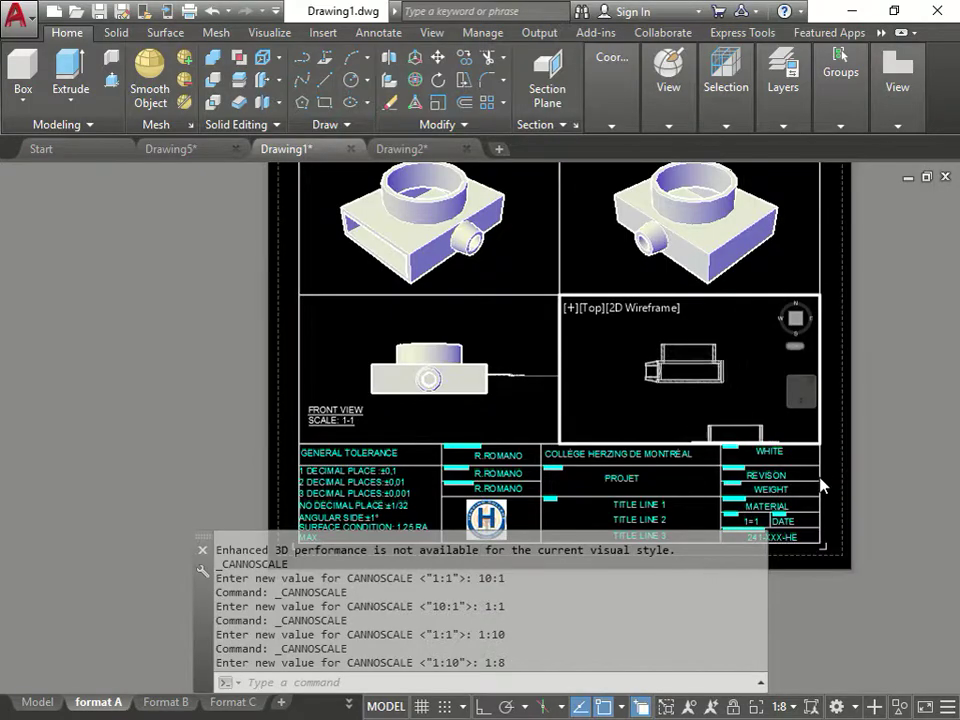
click(780, 708)
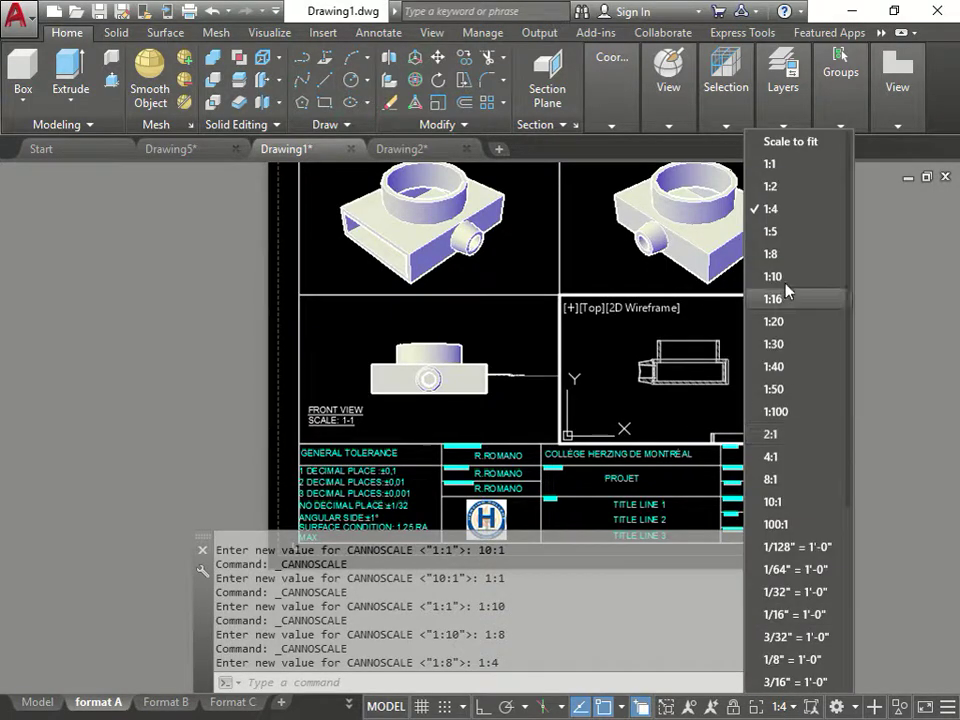
click(776, 191)
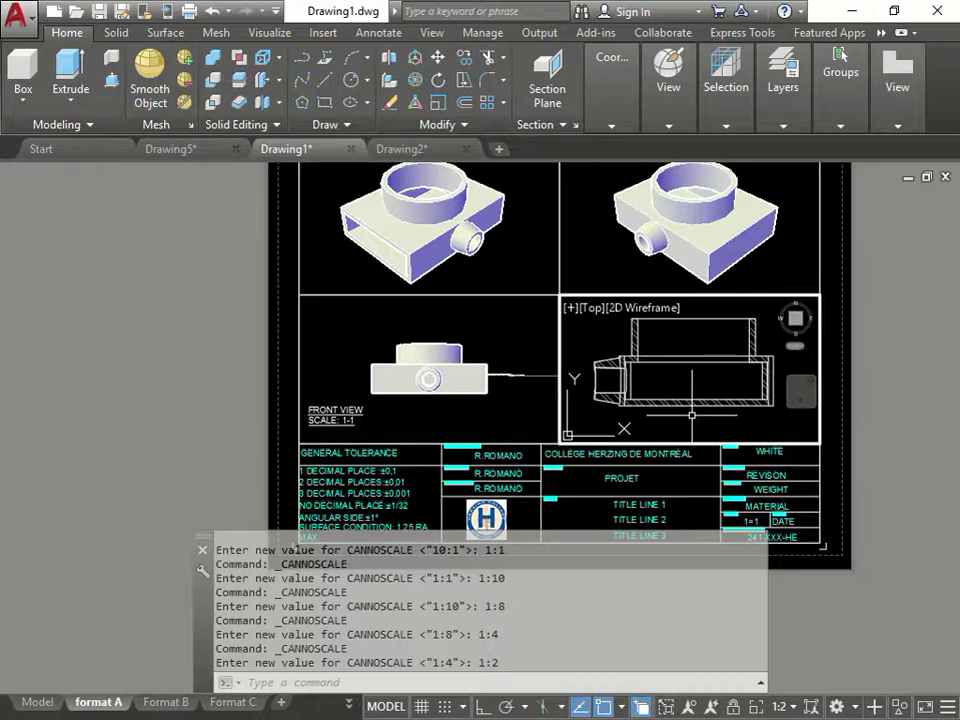
double_click(889, 443)
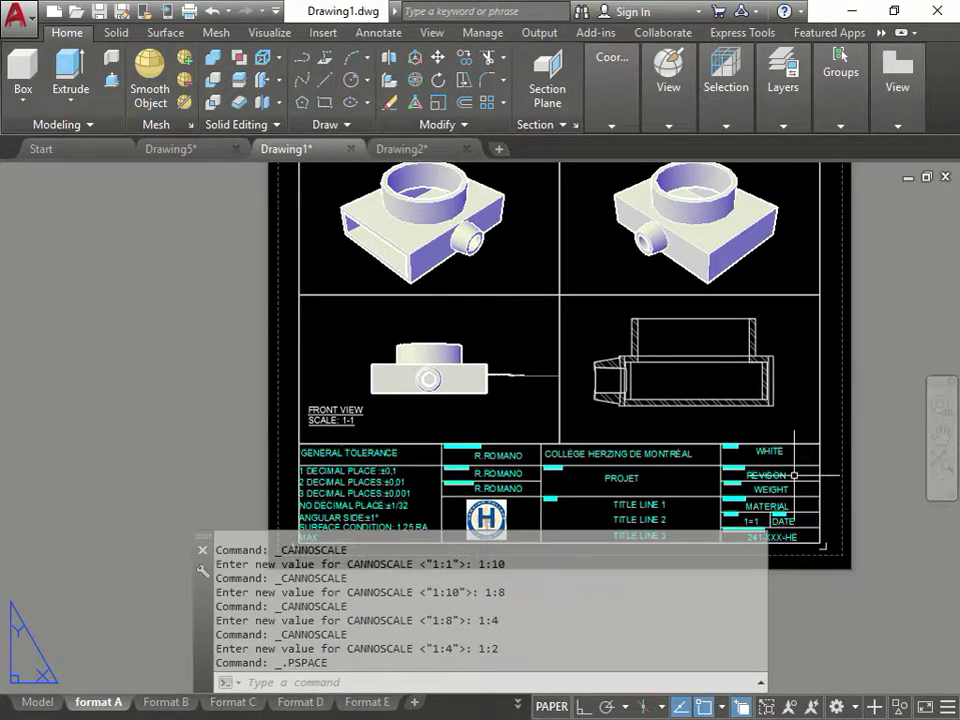